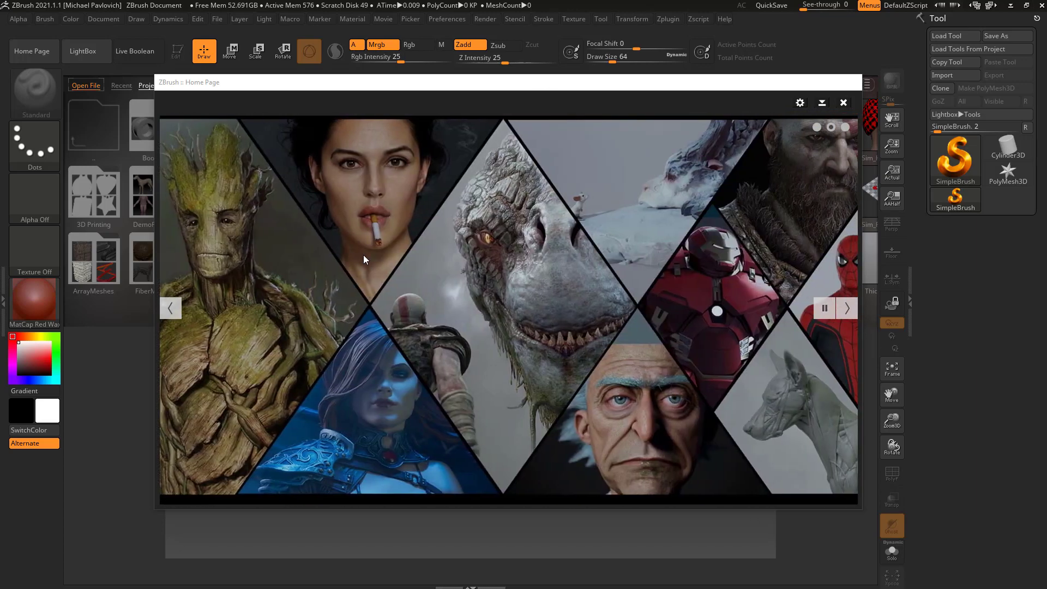
- Set the Home Page option to show if news updated and close the Home Page
mouse_move(456, 90)
mouse_down()
mouse_move(428, 88)
mouse_move(472, 88)
mouse_up()
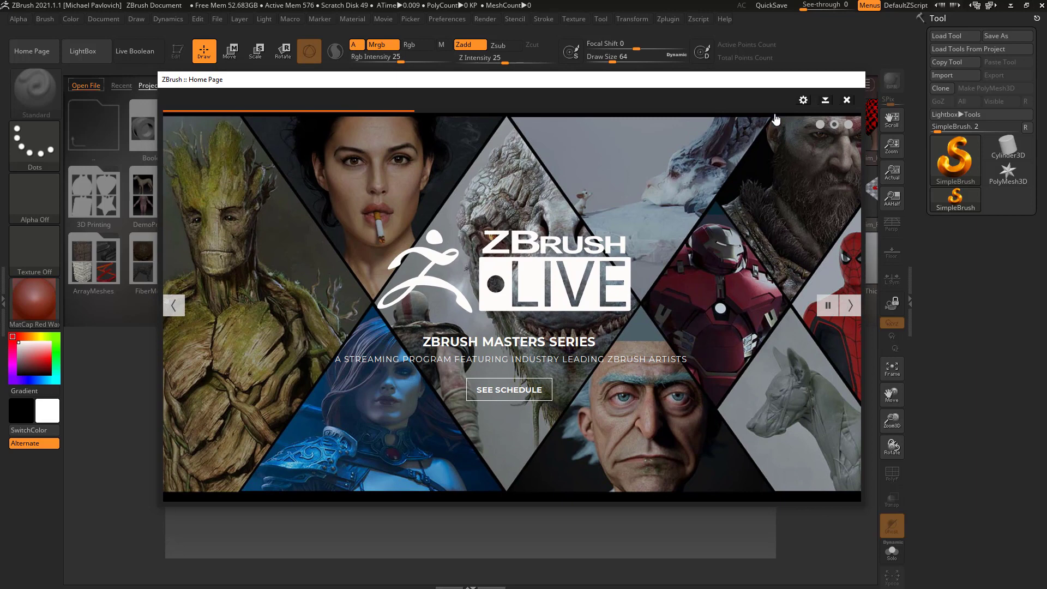
click(803, 100)
click(408, 308)
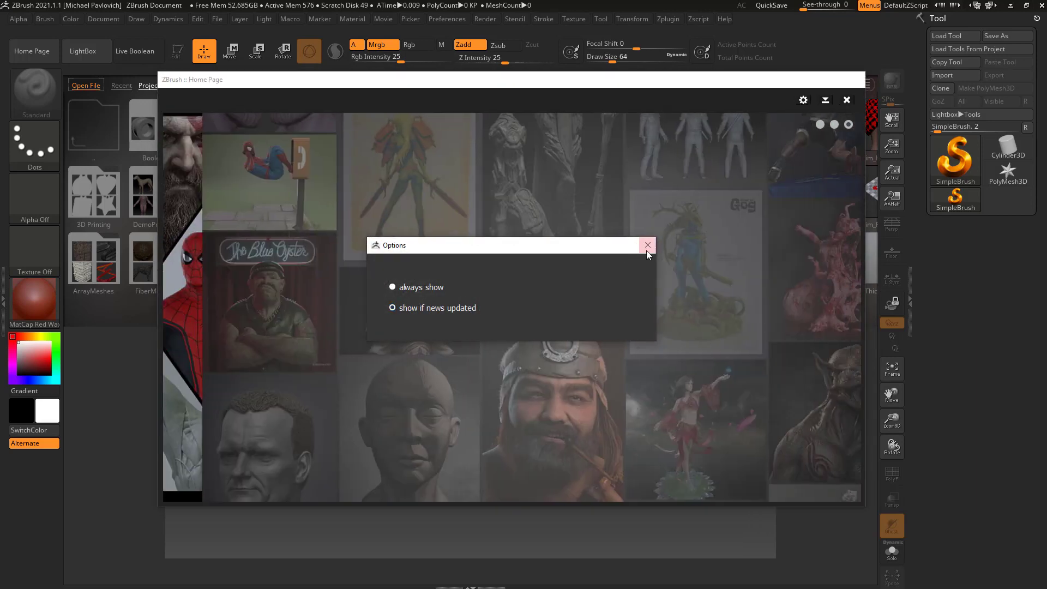
click(648, 245)
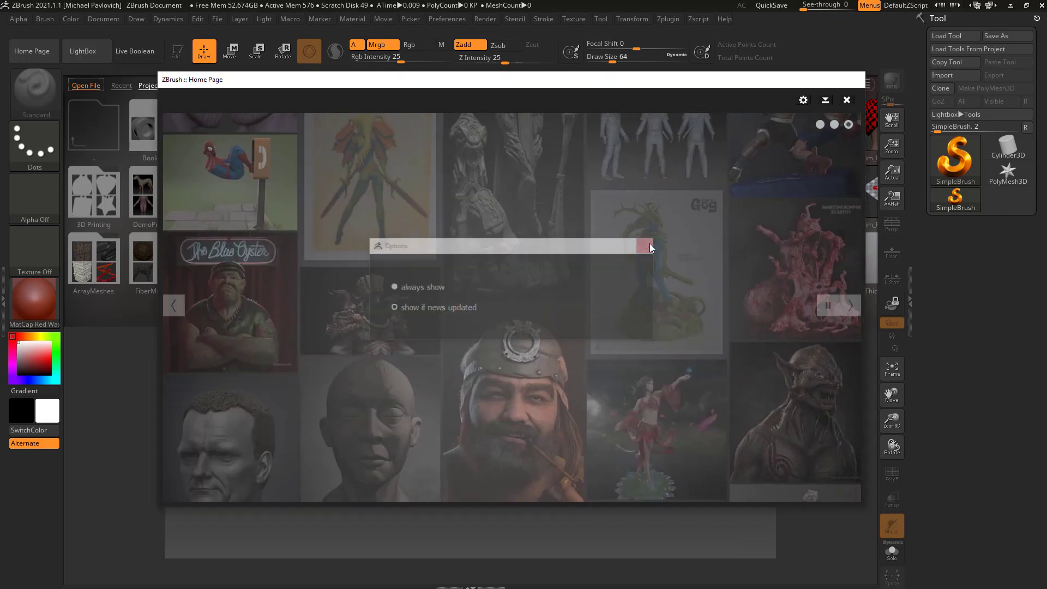
click(847, 100)
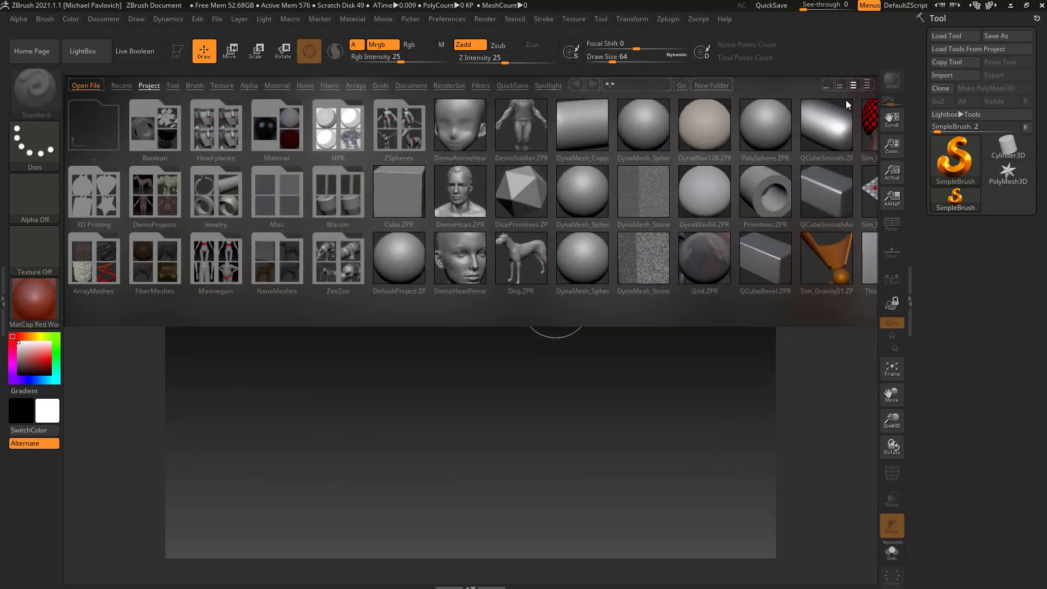
- Reopen the Home Page to view it and close it again
click(41, 59)
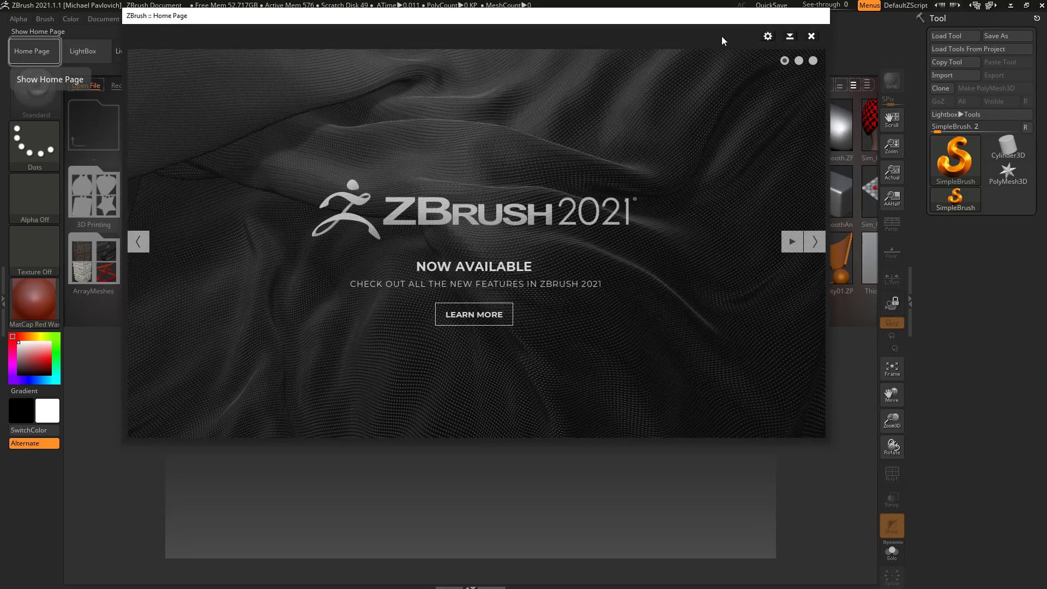
click(811, 36)
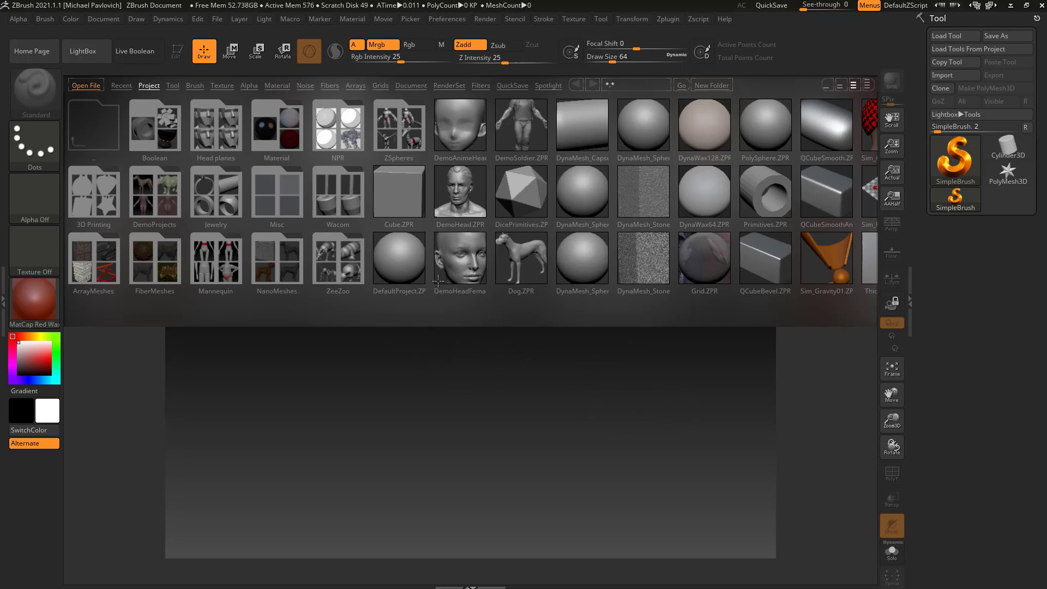
- Browse the Project, Tool and Brush categories in LightBox and hide LightBox
drag(495, 243, 431, 250)
click(148, 85)
drag(439, 158, 378, 175)
click(172, 86)
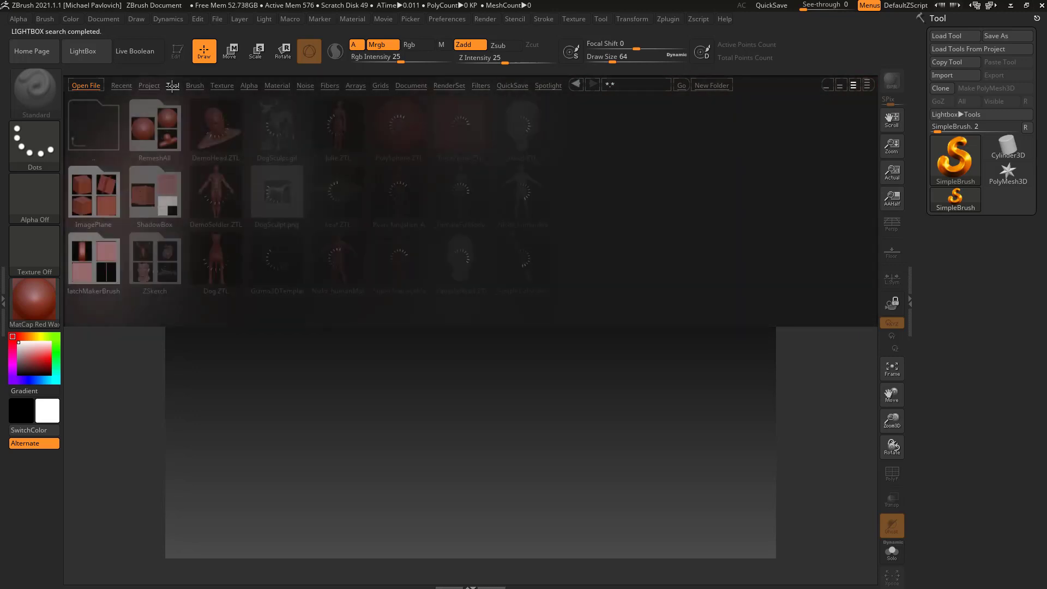
click(192, 86)
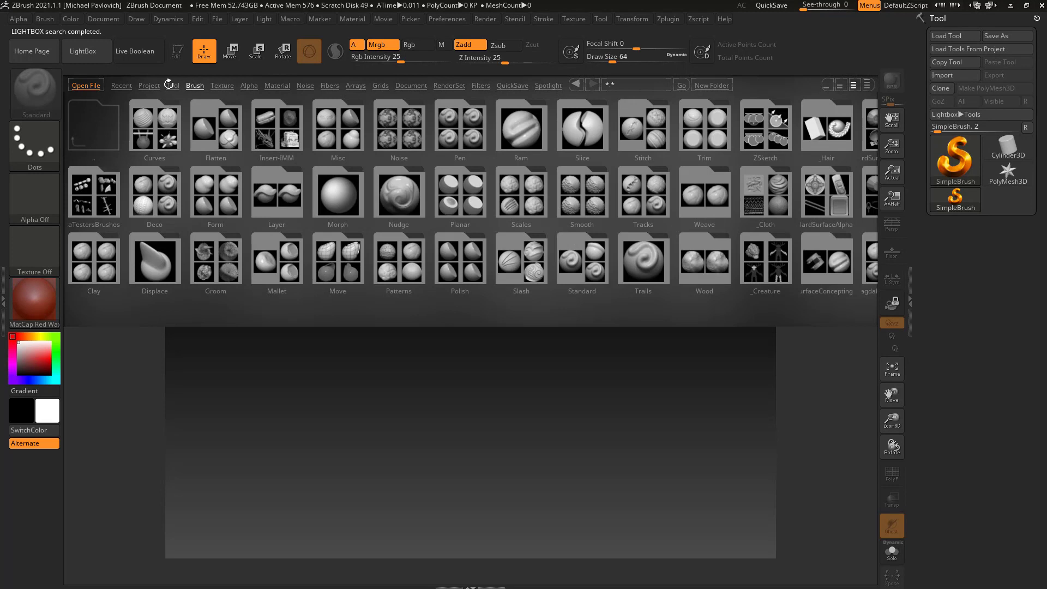
click(171, 85)
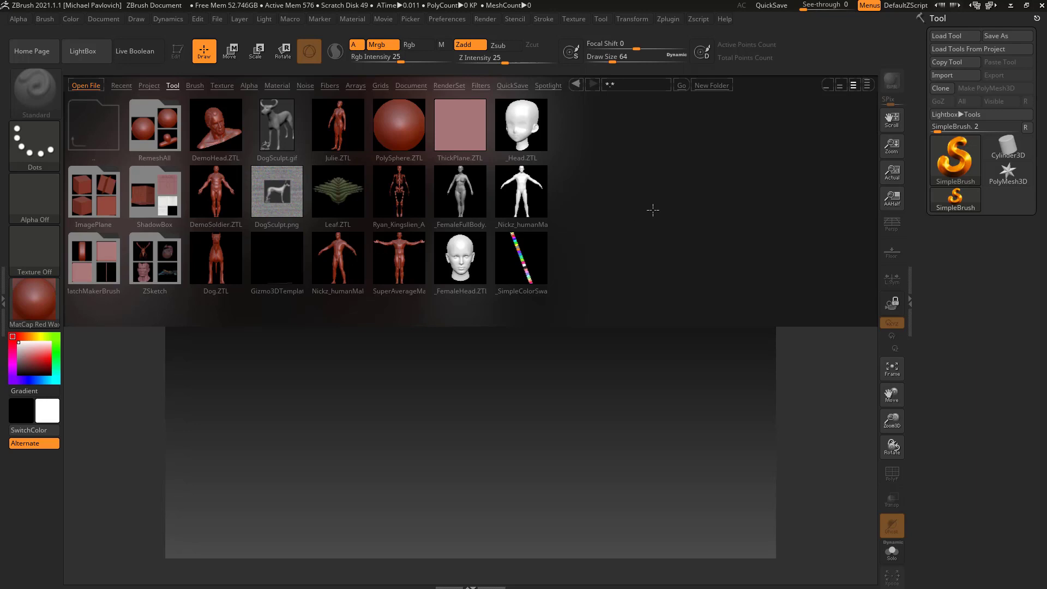
click(83, 51)
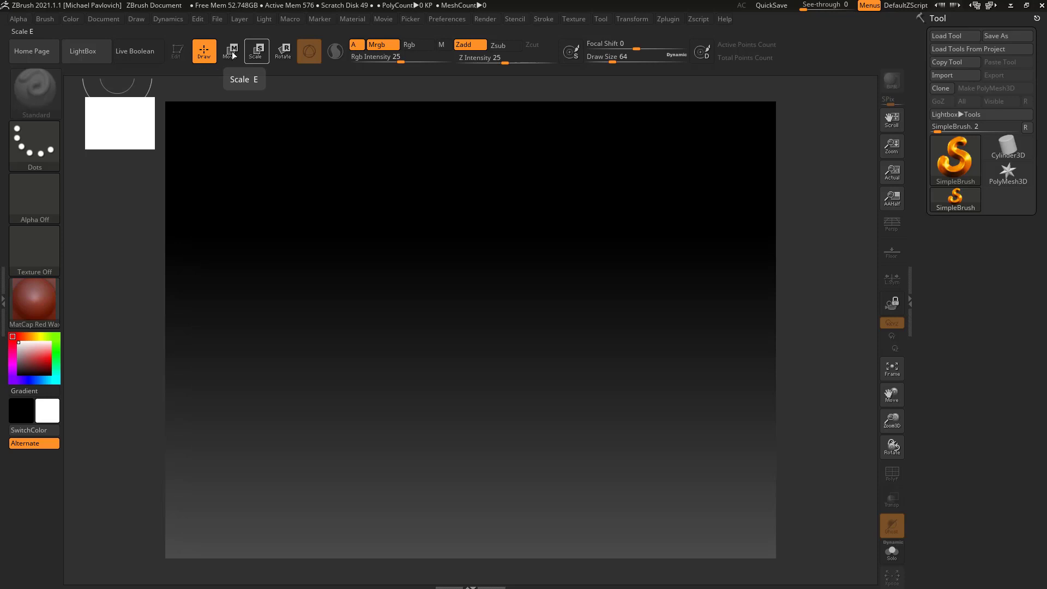
- Cycle through the Move, Scale and Rotate modes
key(w)
key(e)
key(r)
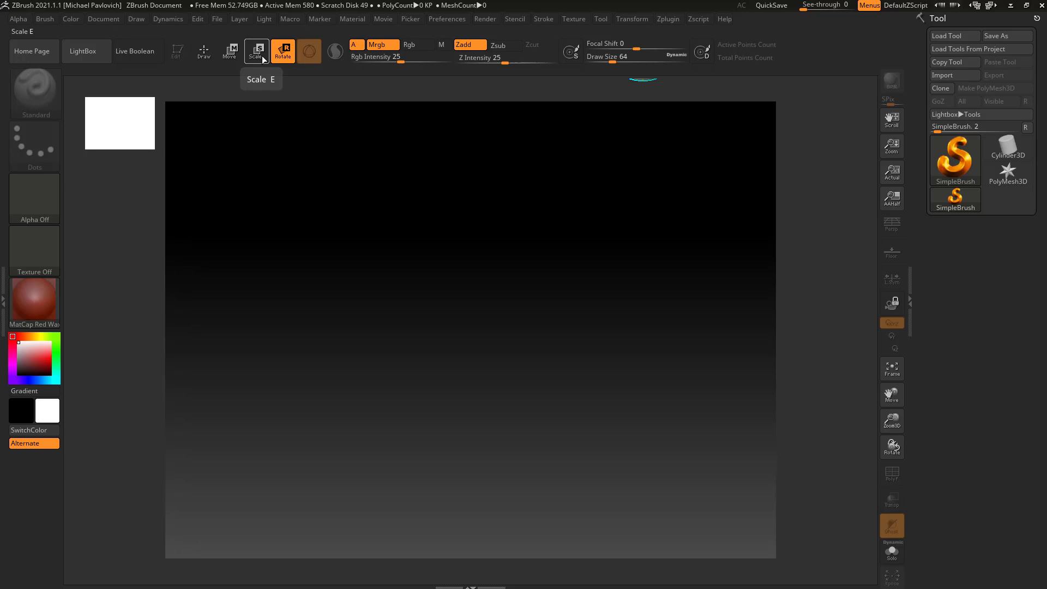
- Examine the detailed pop-up help for the materials in the Material palette
key(ctrl)
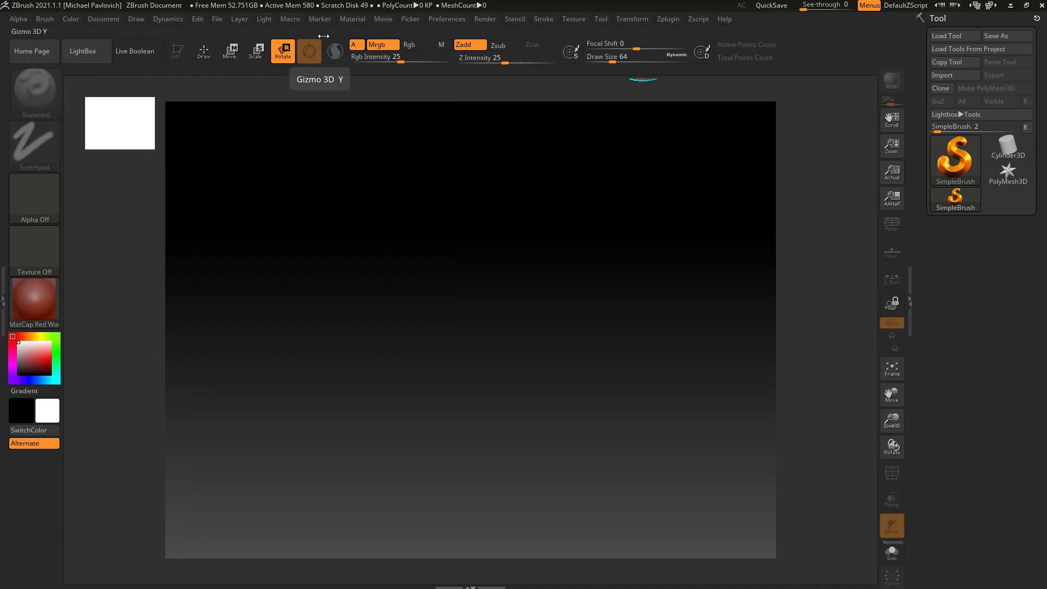
click(349, 19)
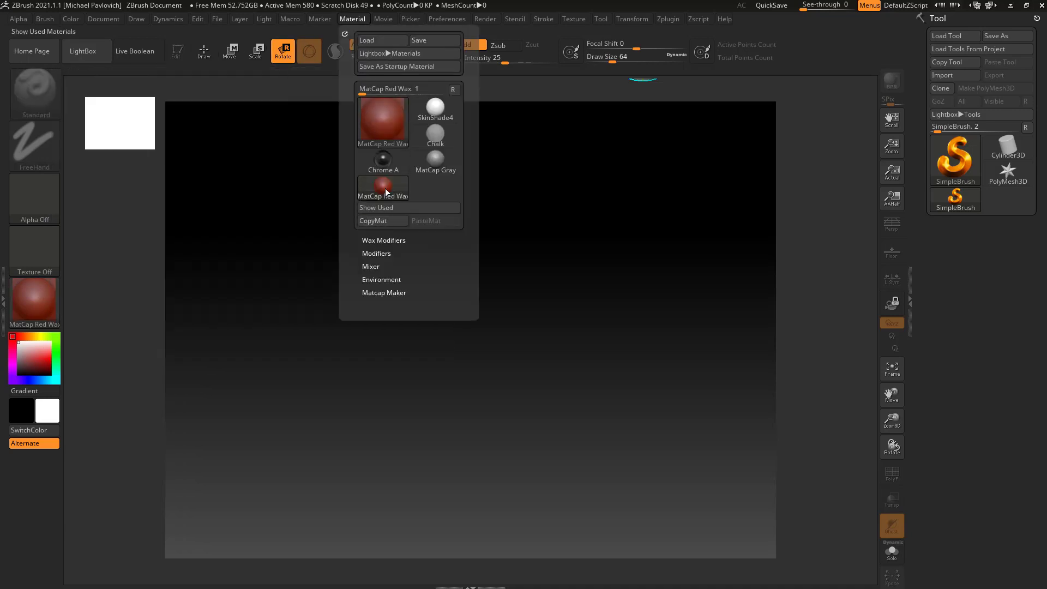
key(ctrl)
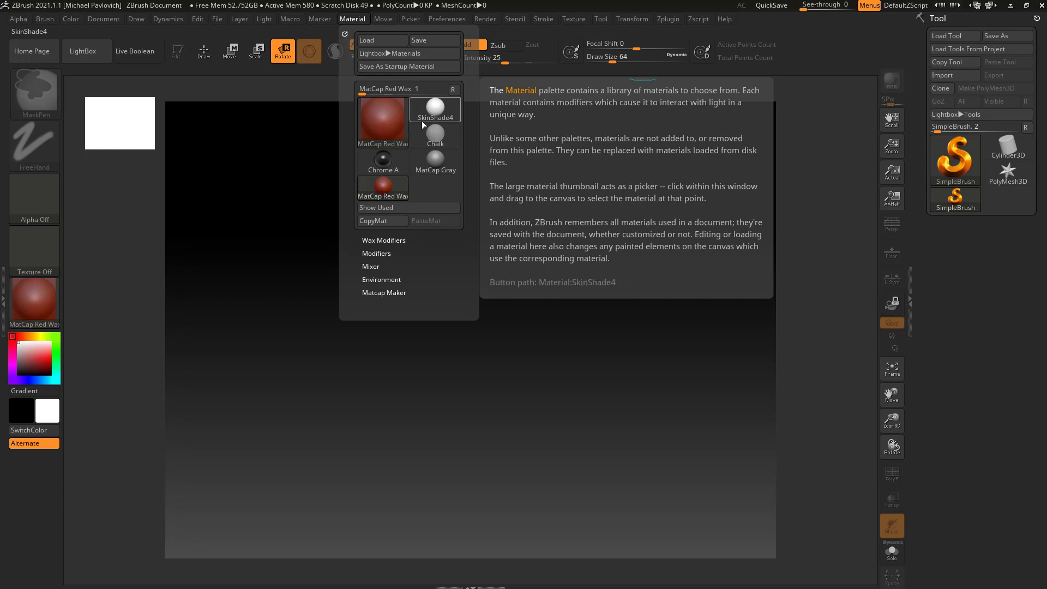
key(ctrl)
key(ctrl)
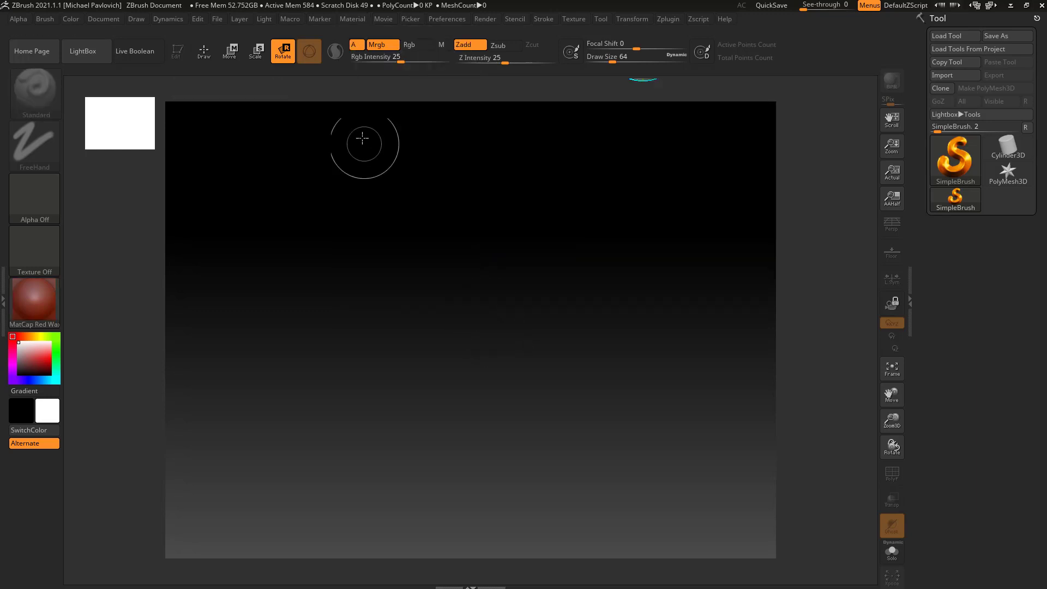
- Return to Draw mode and paint overlapping freehand SimpleBrush strokes across the middle of the canvas
click(204, 52)
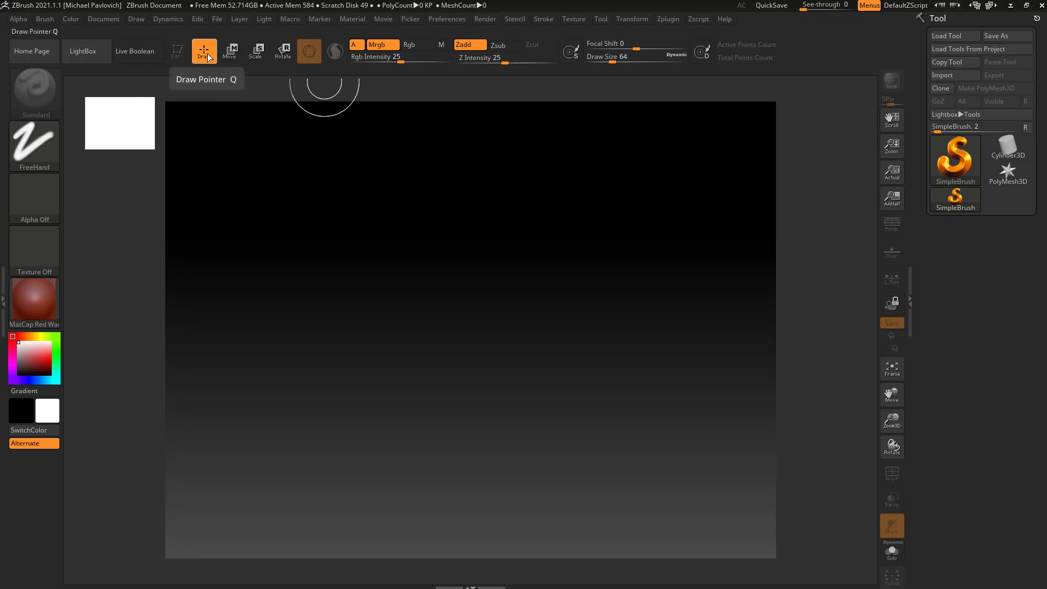
mouse_move(366, 213)
mouse_down()
mouse_move(369, 285)
mouse_move(492, 375)
mouse_move(545, 213)
mouse_up()
drag(295, 234, 328, 355)
mouse_move(433, 219)
mouse_down()
mouse_move(477, 229)
mouse_move(611, 382)
mouse_move(633, 364)
mouse_up()
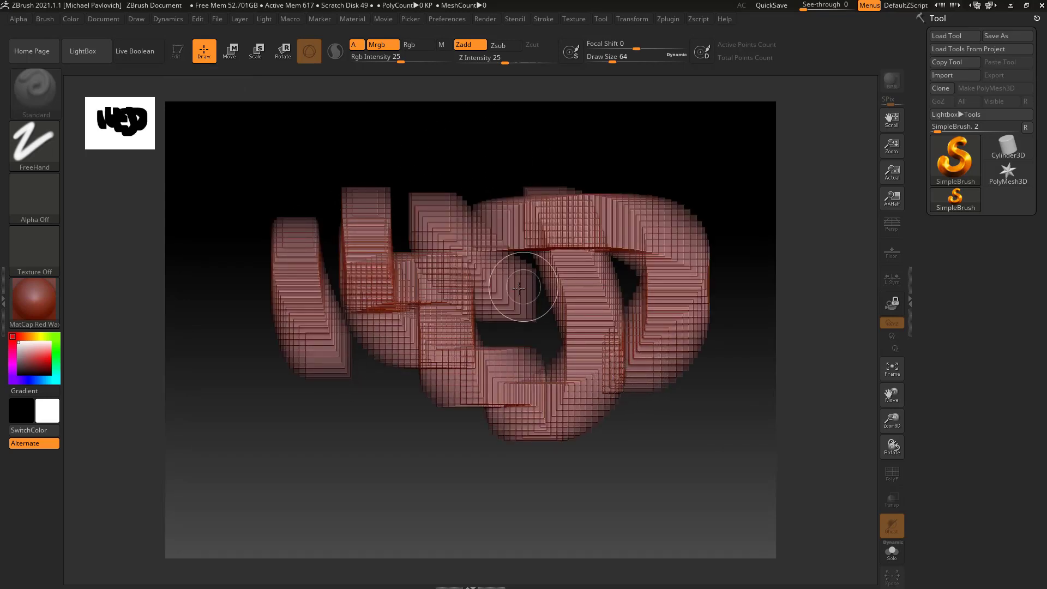
mouse_move(464, 223)
mouse_down()
mouse_move(484, 301)
mouse_move(517, 329)
mouse_move(488, 398)
mouse_move(314, 340)
mouse_move(453, 417)
mouse_move(339, 395)
mouse_move(441, 412)
mouse_up()
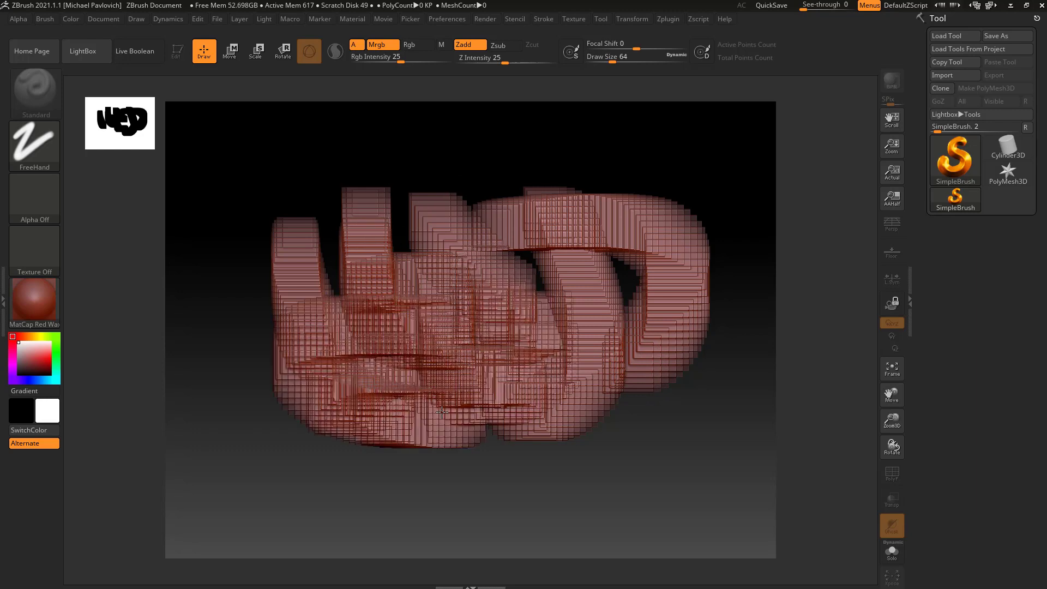
mouse_move(523, 256)
mouse_down()
mouse_move(349, 235)
mouse_move(627, 229)
mouse_up()
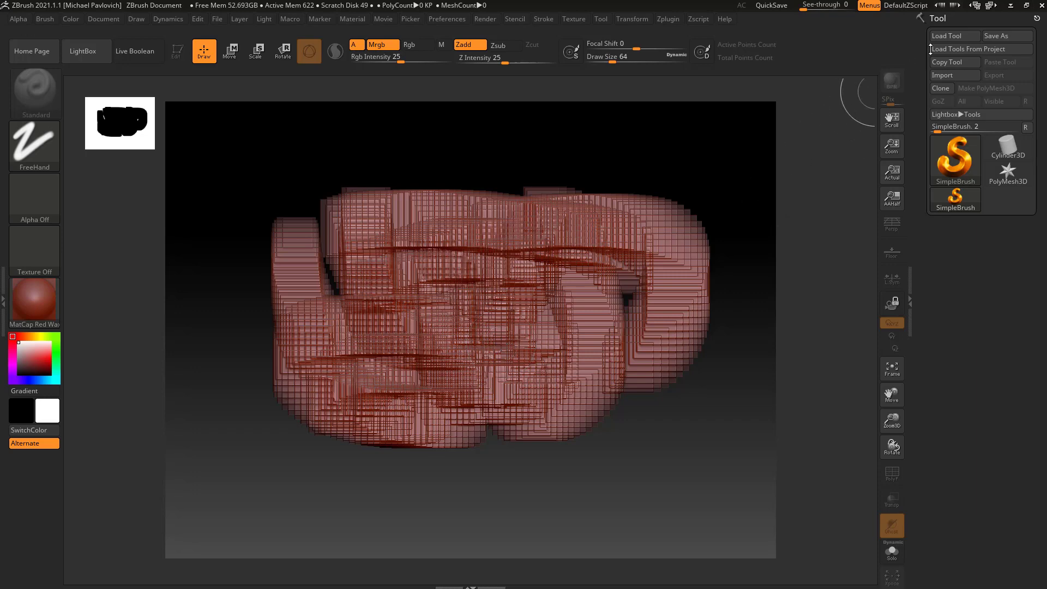
- Compare the Tool palette opened from the palette list with the docked Tool palette
click(600, 19)
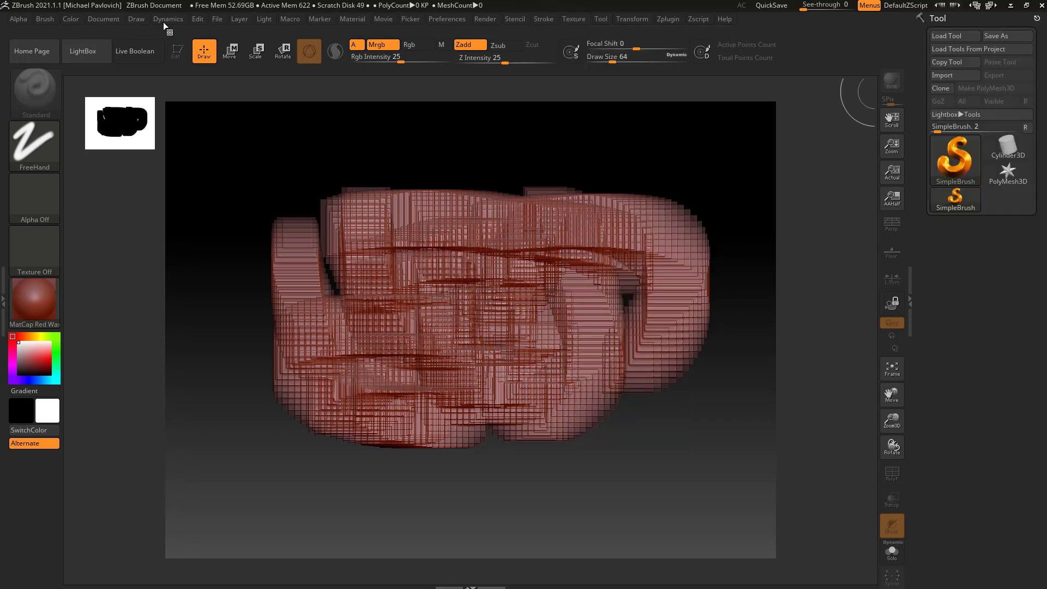
click(600, 19)
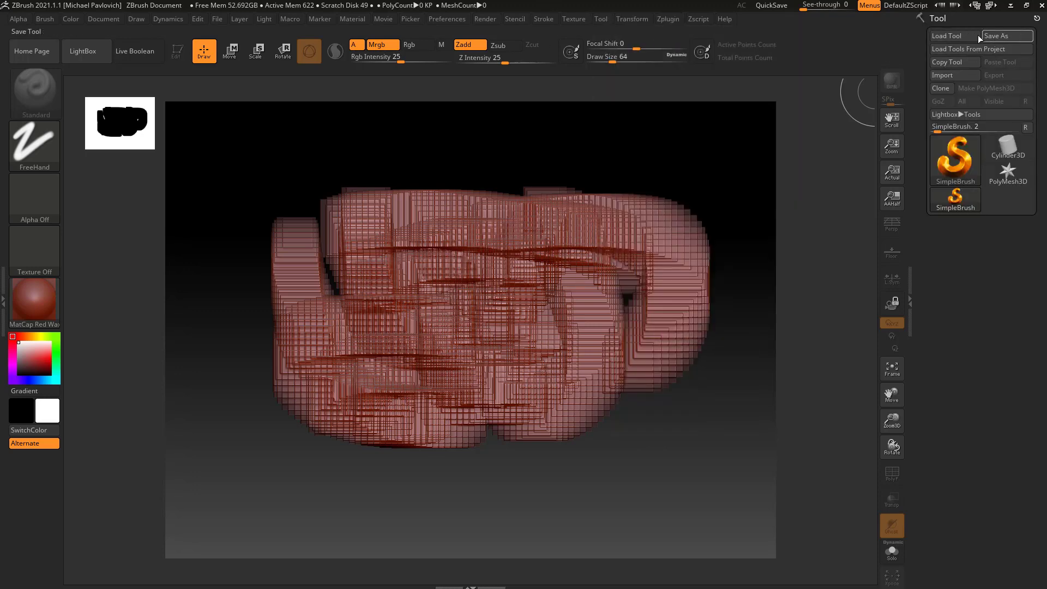
click(600, 19)
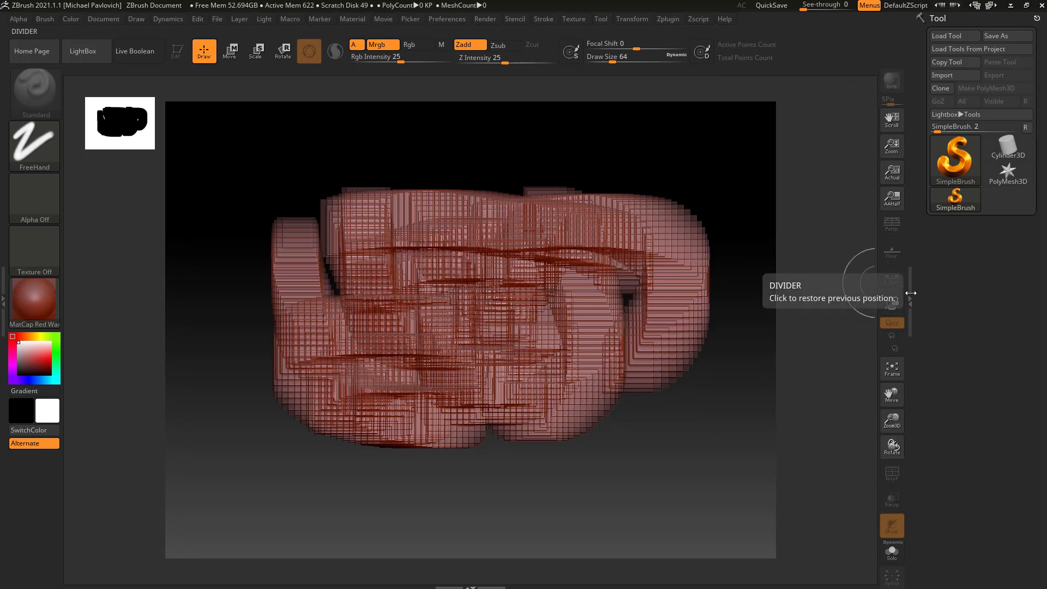
- Demonstrate collapsing and restoring the tray with the Tool palette, and opening and closing the tray with the Brush palette
click(910, 293)
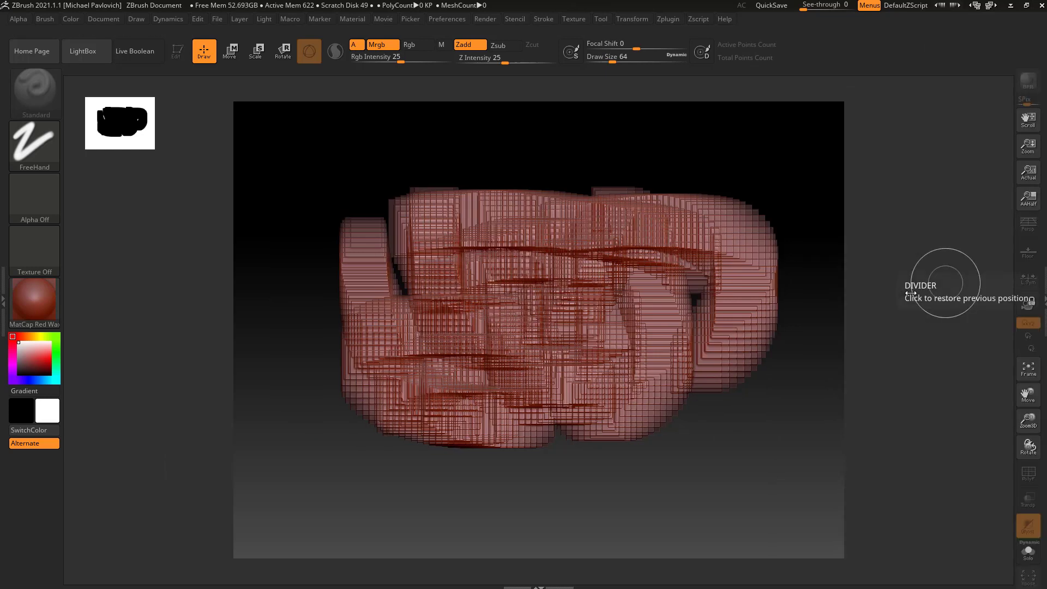
click(1040, 294)
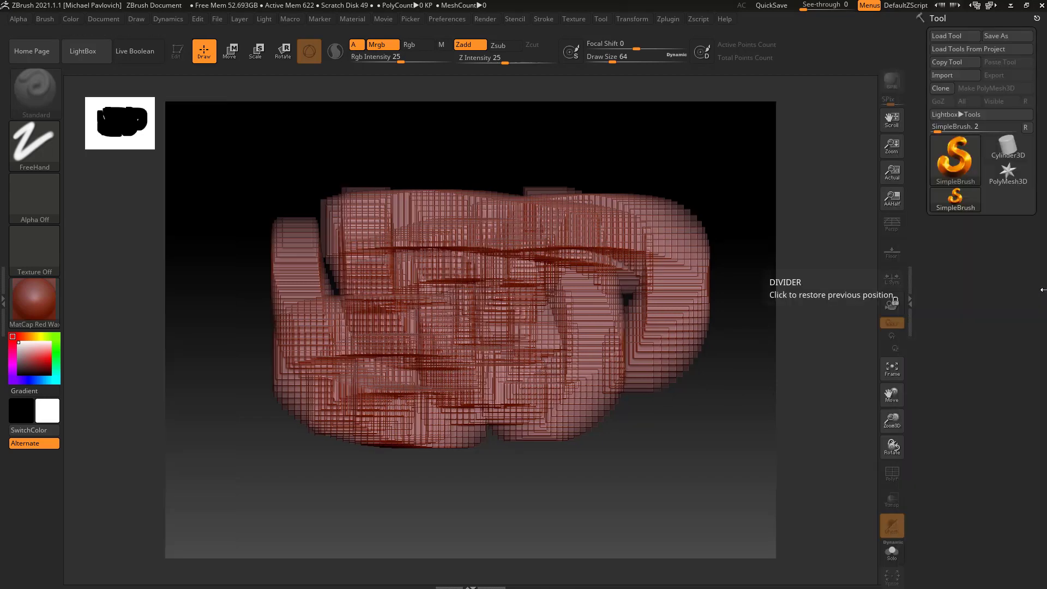
click(5, 291)
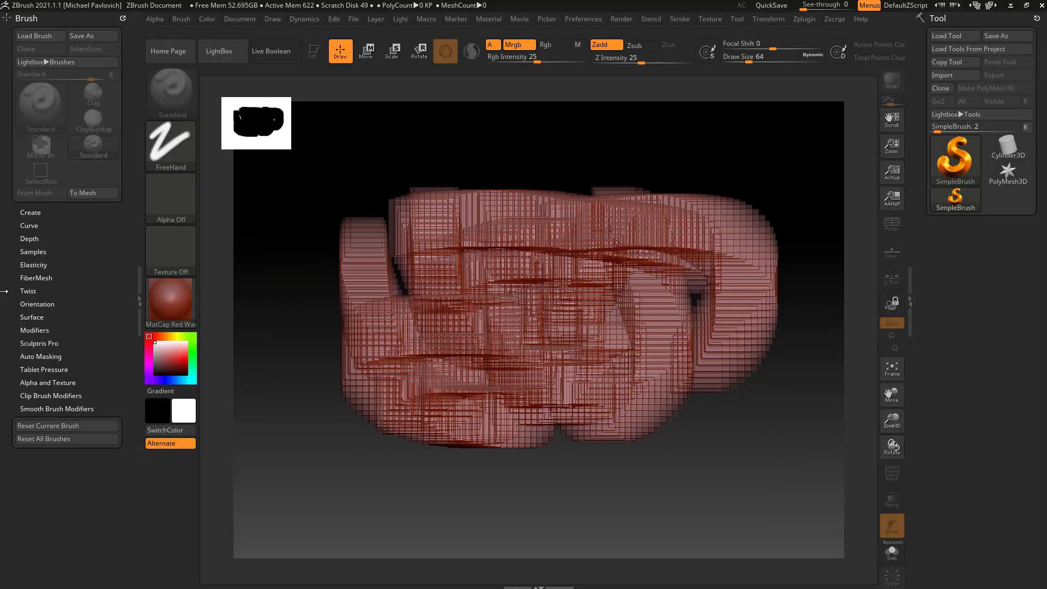
click(140, 289)
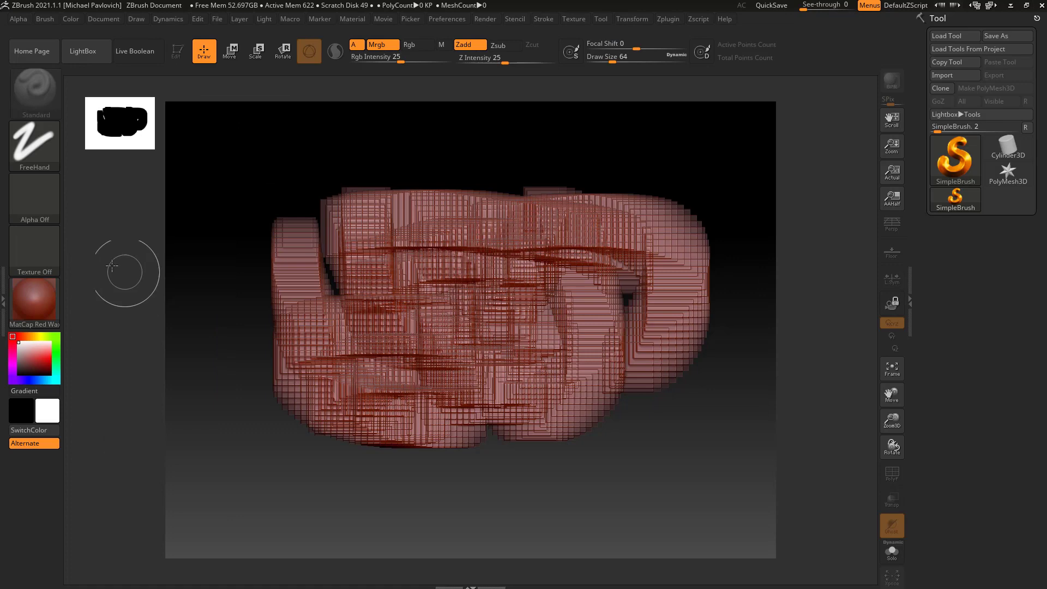
click(911, 293)
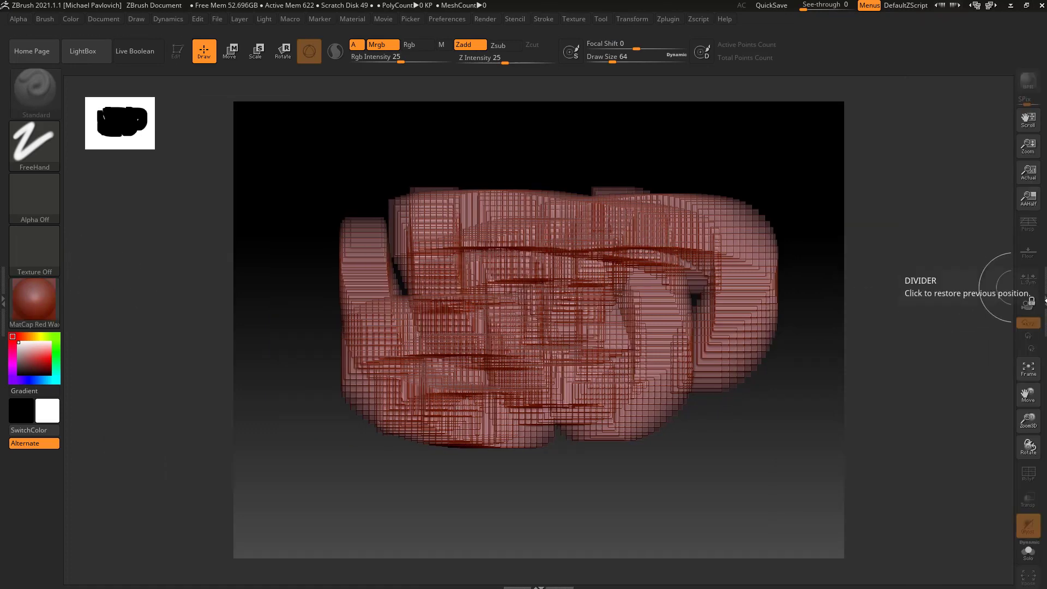
click(1043, 297)
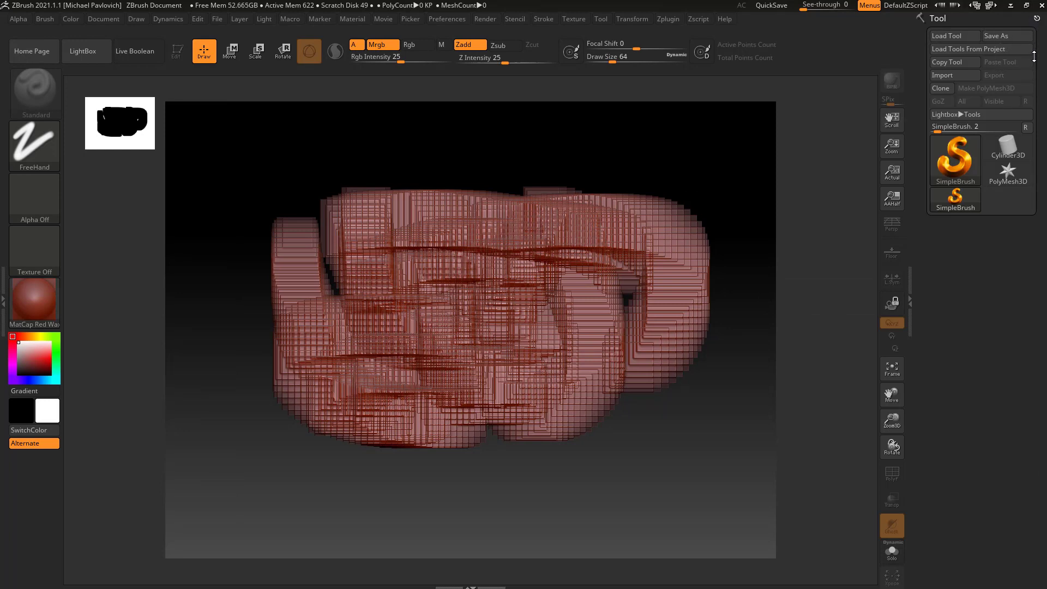
- Remove the Tool palette from its tray and dock it back in the same tray
click(1037, 21)
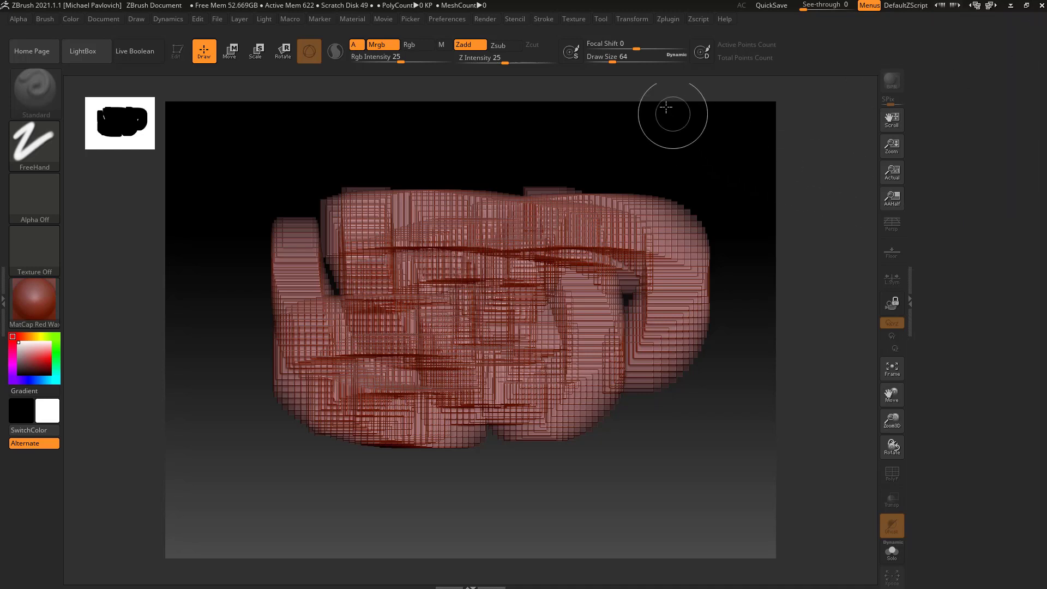
click(606, 20)
drag(599, 34, 927, 49)
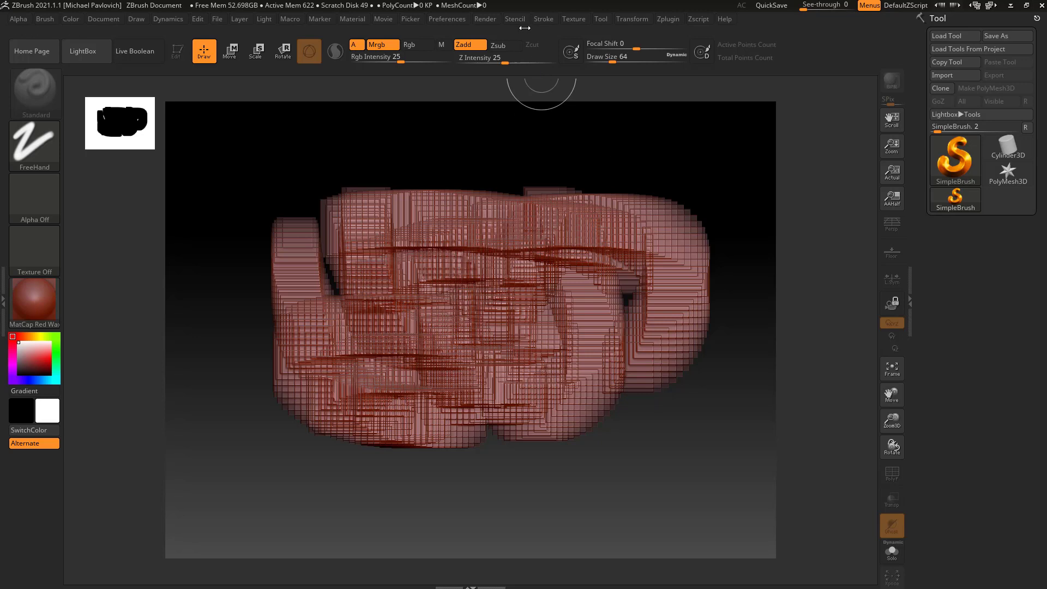
- Dock the Stroke palette beneath the Tool palette and remove it from the tray again
click(547, 21)
mouse_move(538, 34)
mouse_down()
mouse_move(755, 226)
mouse_move(931, 271)
mouse_up()
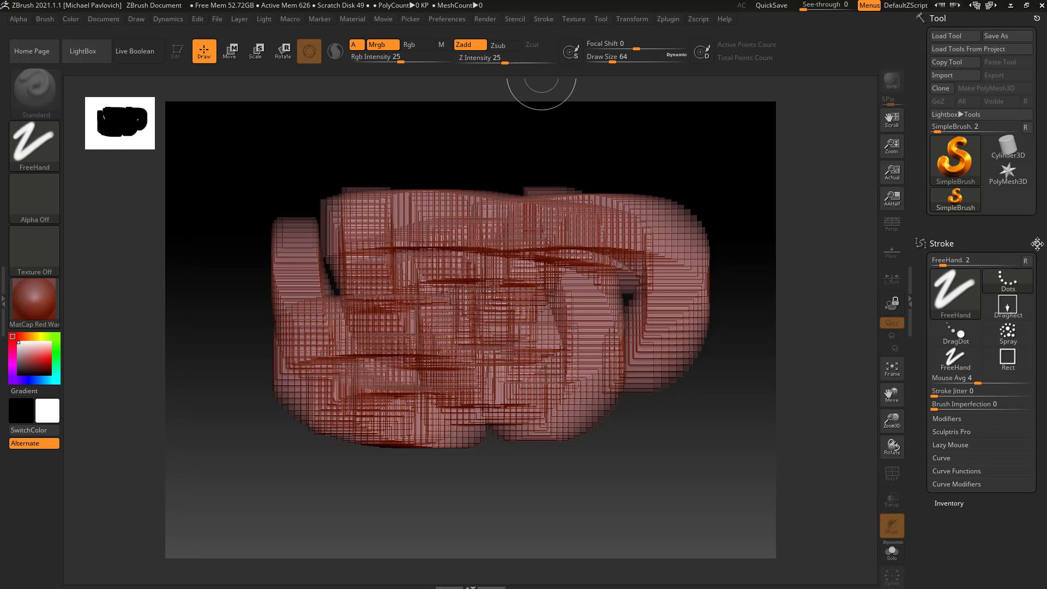
click(1036, 243)
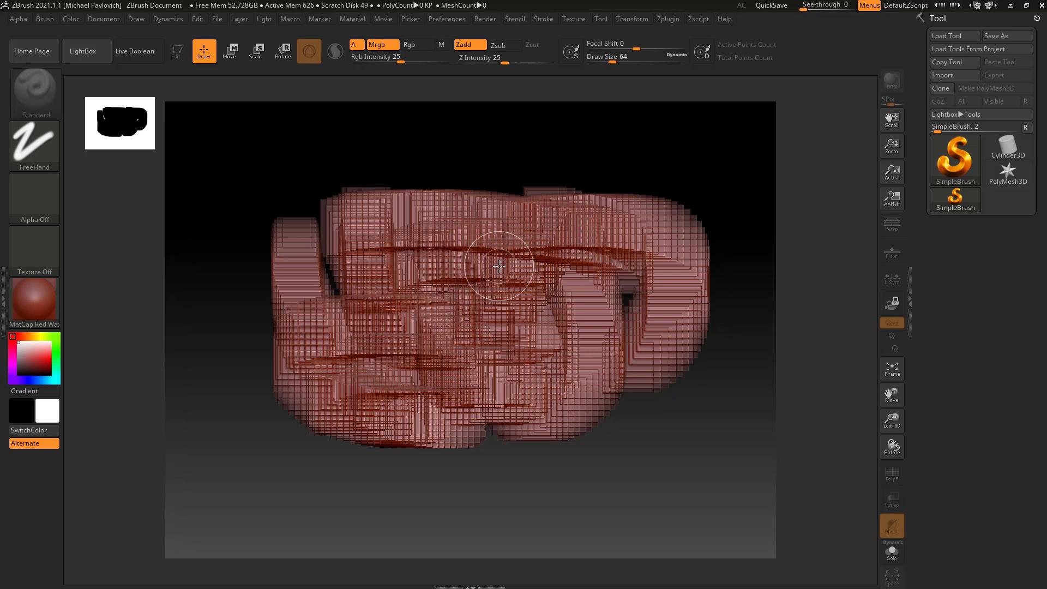
- Paint more freehand strokes over the canvas and open the current tool's picker to view the 3D meshes and 2.5D brushes
mouse_move(428, 171)
mouse_down()
mouse_move(281, 240)
mouse_move(708, 439)
mouse_up()
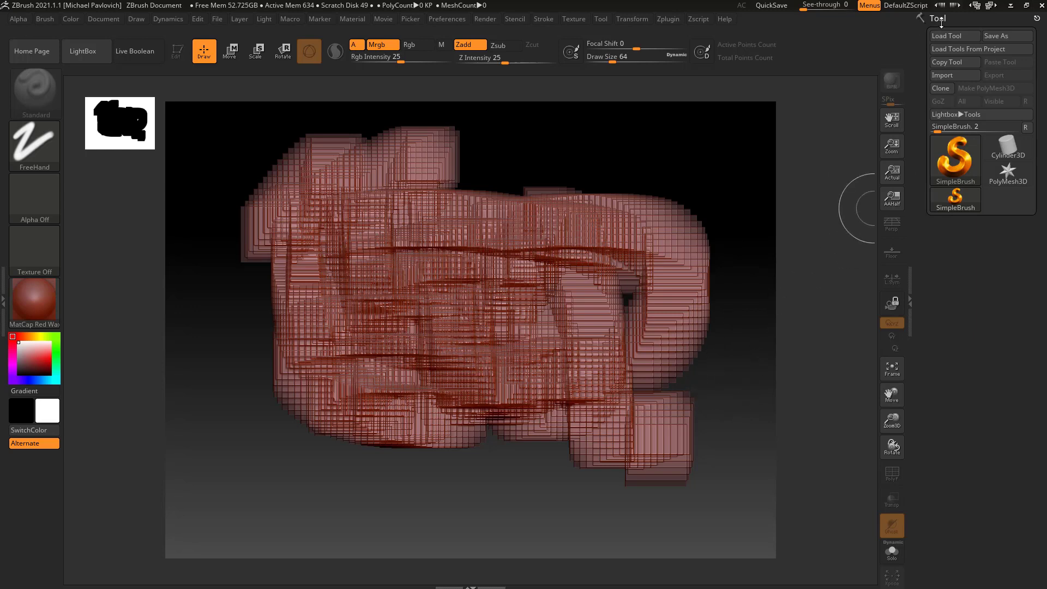
click(957, 161)
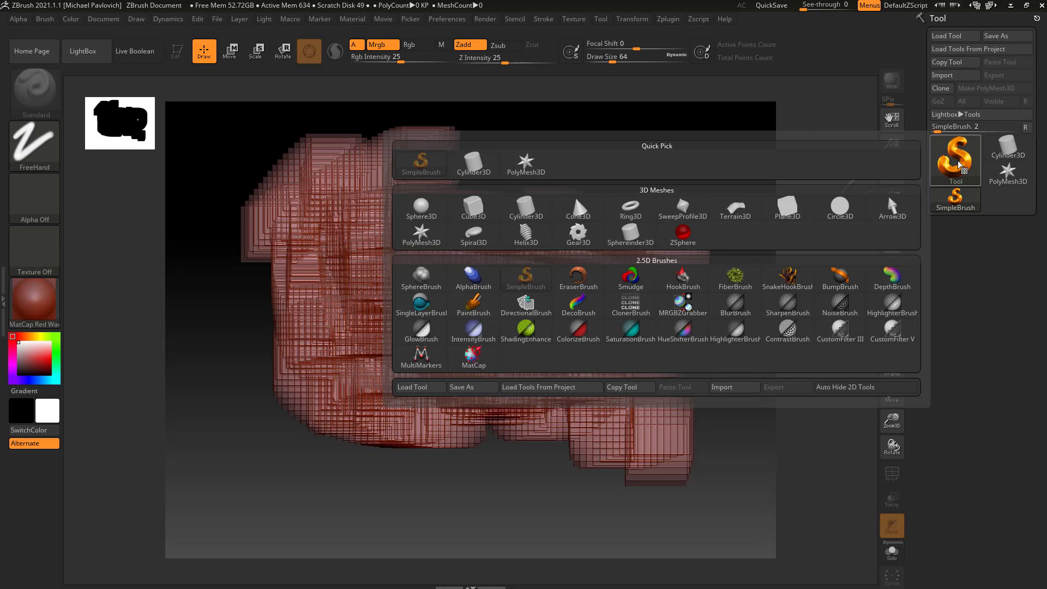
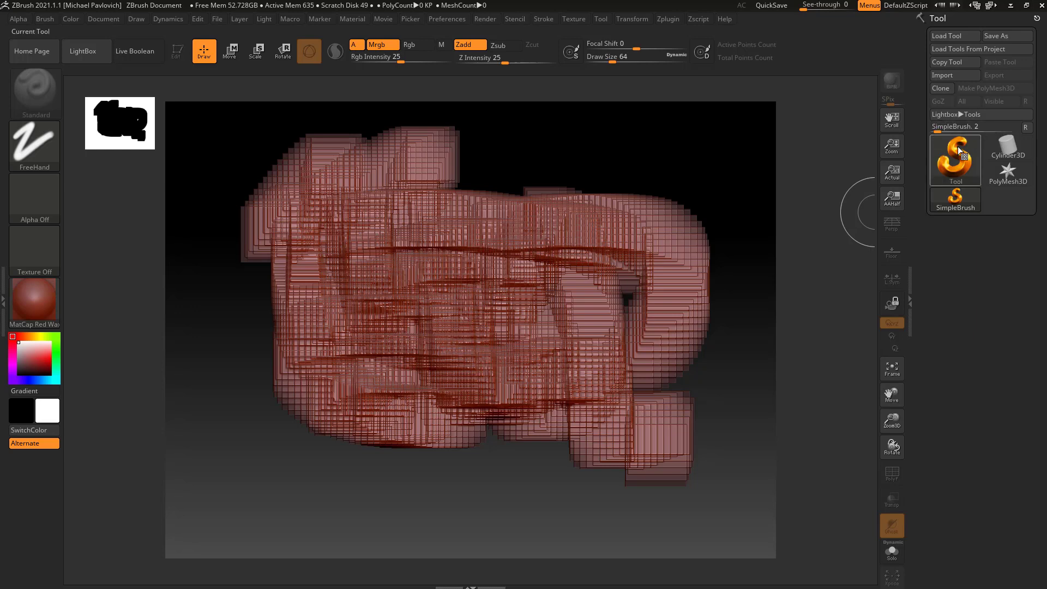
- Choose the 2.5D AlphaBrush as the current tool and paint a winding stroke over and around the existing strokes
mouse_move(961, 155)
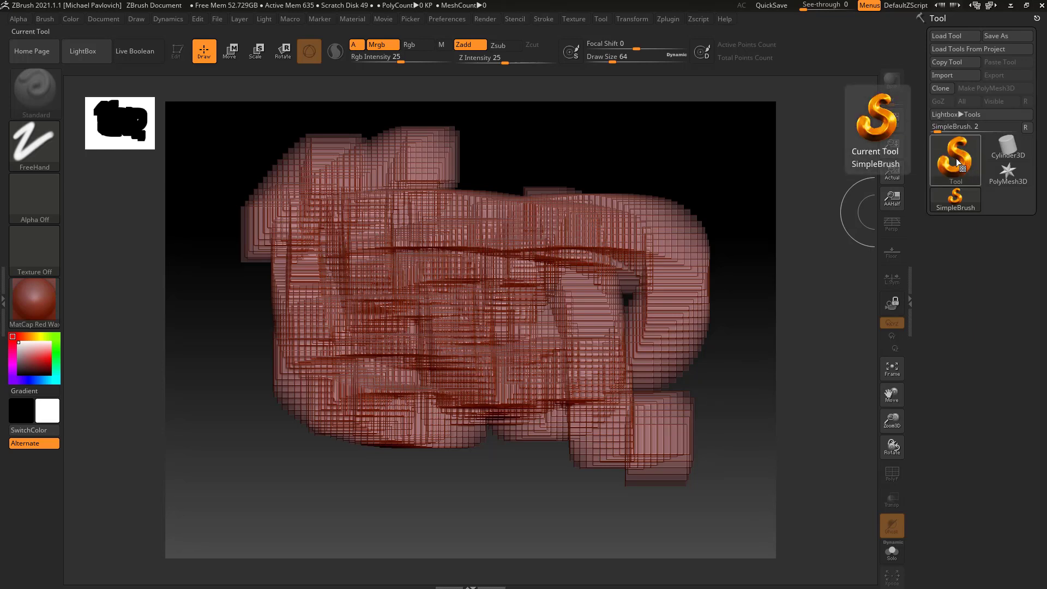
click(956, 158)
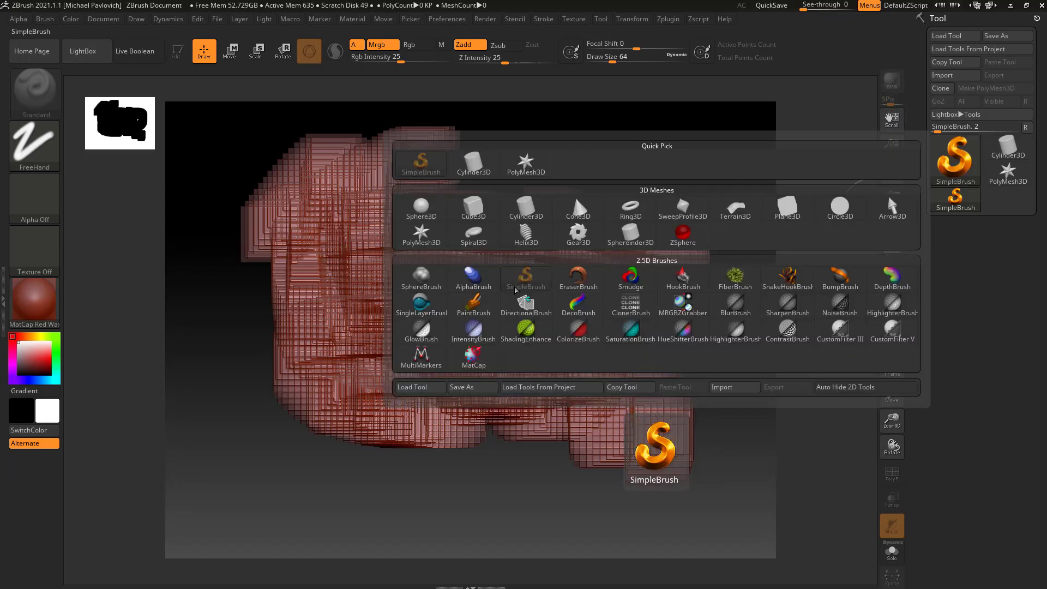
click(479, 280)
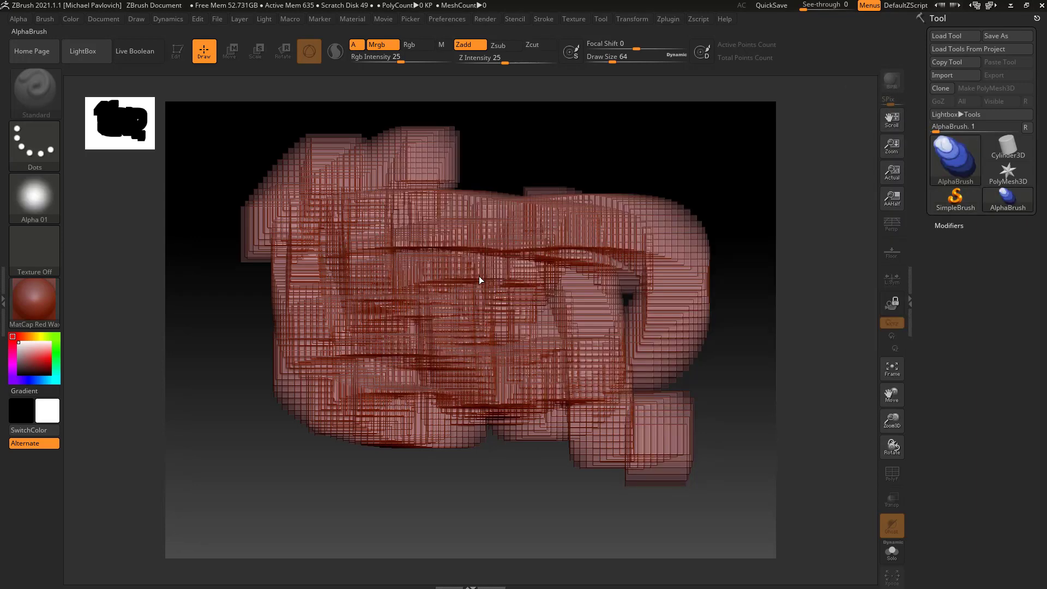
mouse_move(961, 205)
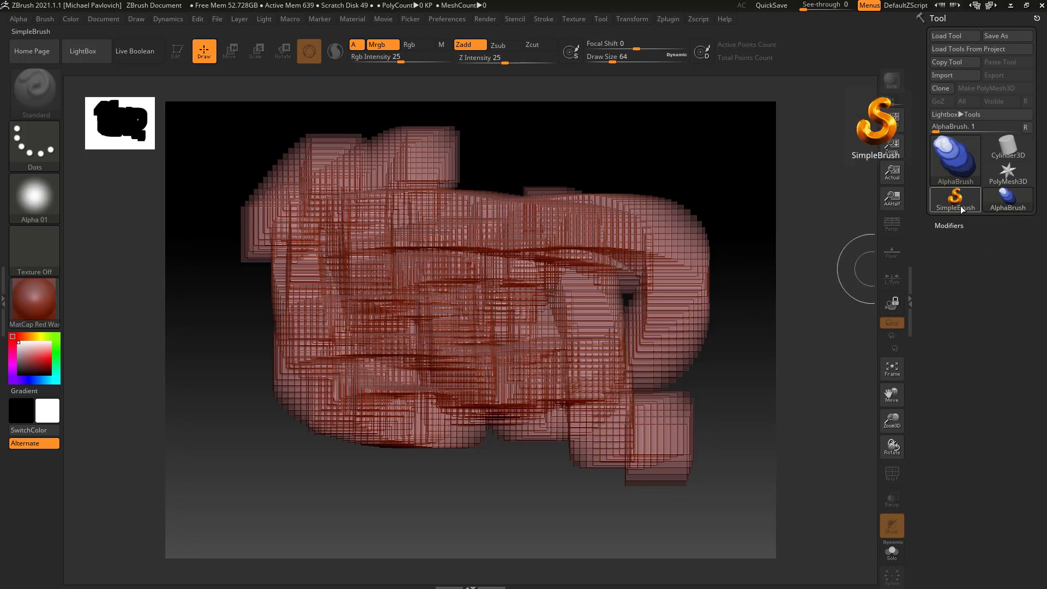
mouse_move(955, 161)
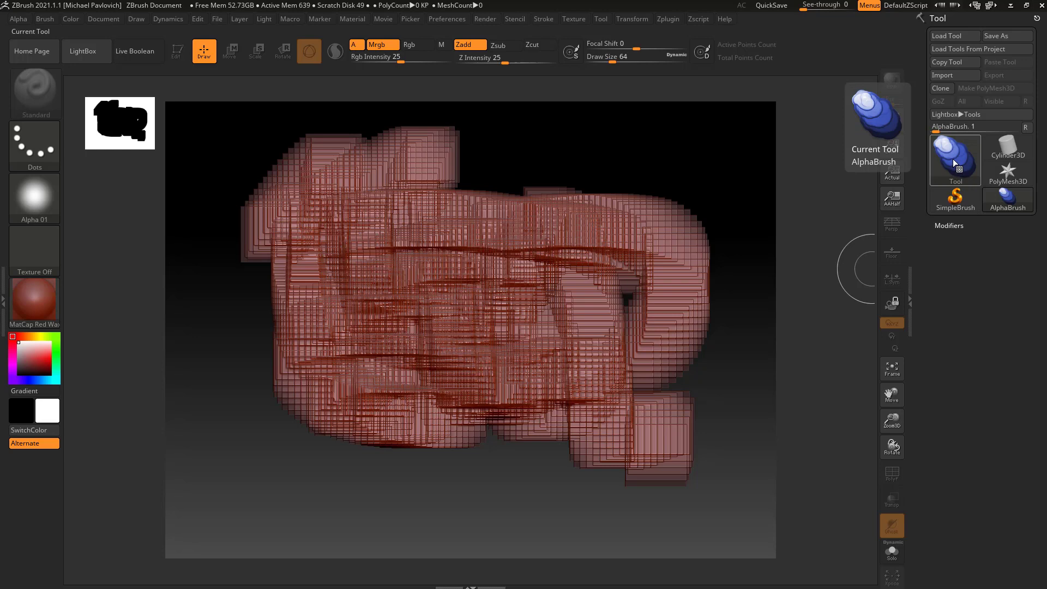
mouse_move(491, 181)
mouse_down()
mouse_move(472, 214)
mouse_move(564, 201)
mouse_move(372, 211)
mouse_move(325, 229)
mouse_move(260, 348)
mouse_move(309, 442)
mouse_move(301, 431)
mouse_move(431, 468)
mouse_up()
- Switch to the EraserBrush and erase a broad winding area through the middle of the painted strokes
click(959, 153)
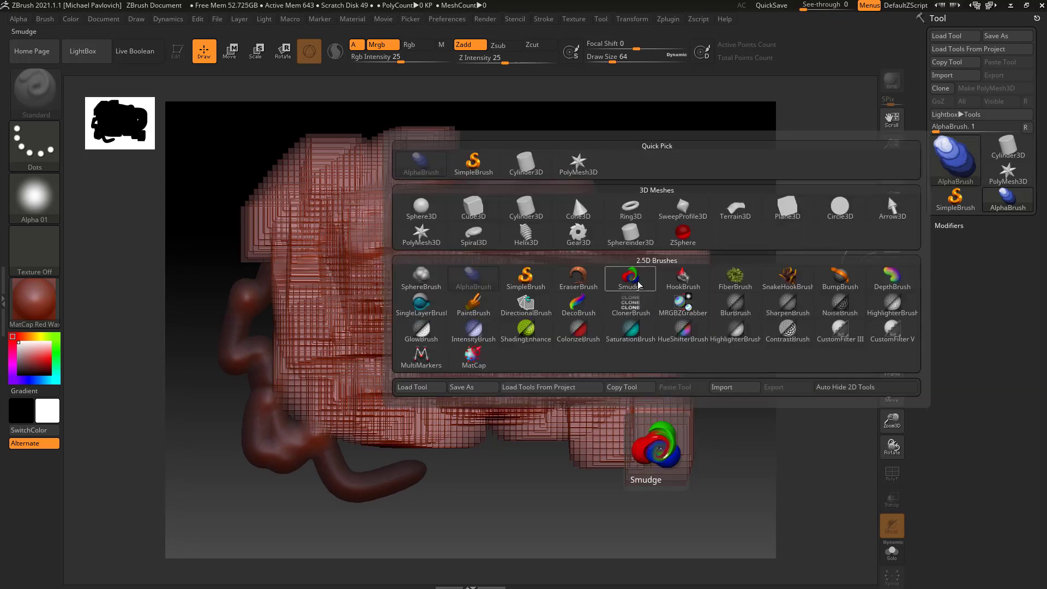
click(588, 281)
mouse_move(295, 245)
mouse_down()
mouse_move(365, 291)
mouse_move(508, 237)
mouse_move(501, 217)
mouse_move(452, 388)
mouse_move(613, 357)
mouse_up()
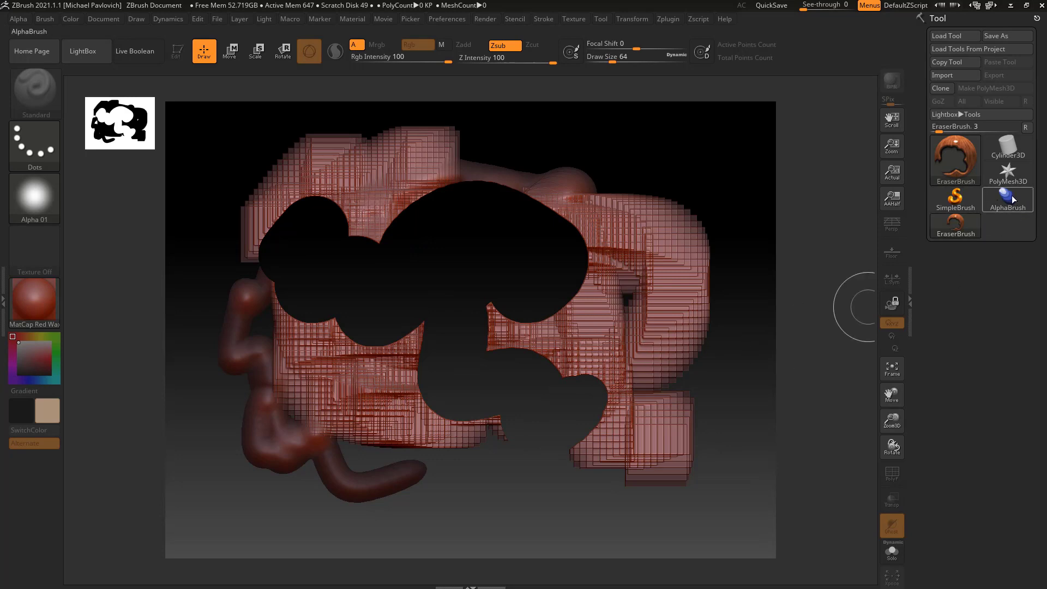
- Load several 2.5D brushes one after another: PaintBrush, SingleLayerBrush, SaturationBrush, PaintBrush again and ColorizeBrush
click(955, 158)
click(734, 207)
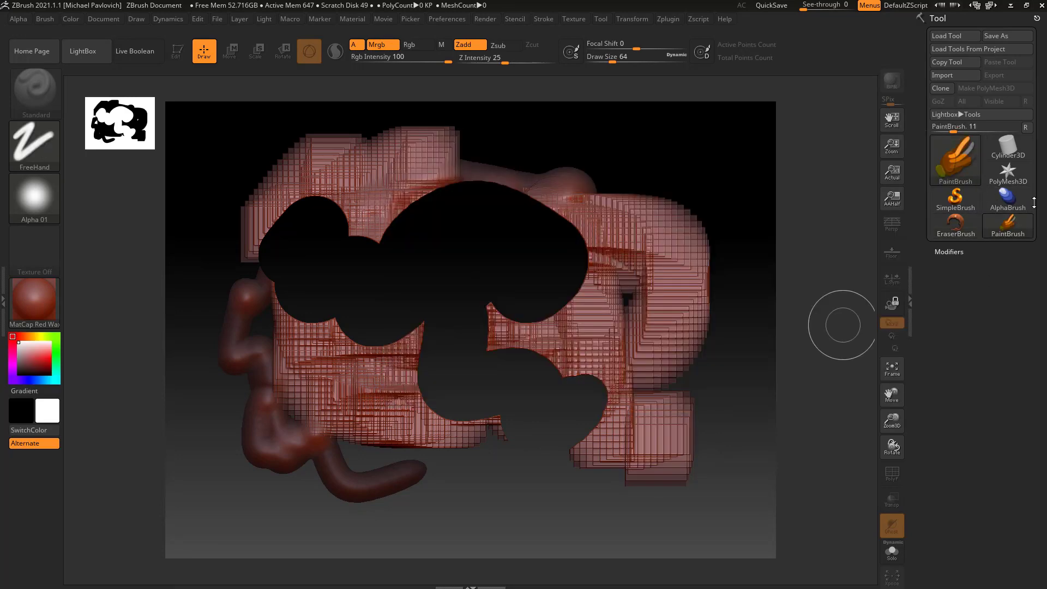
click(955, 160)
click(887, 194)
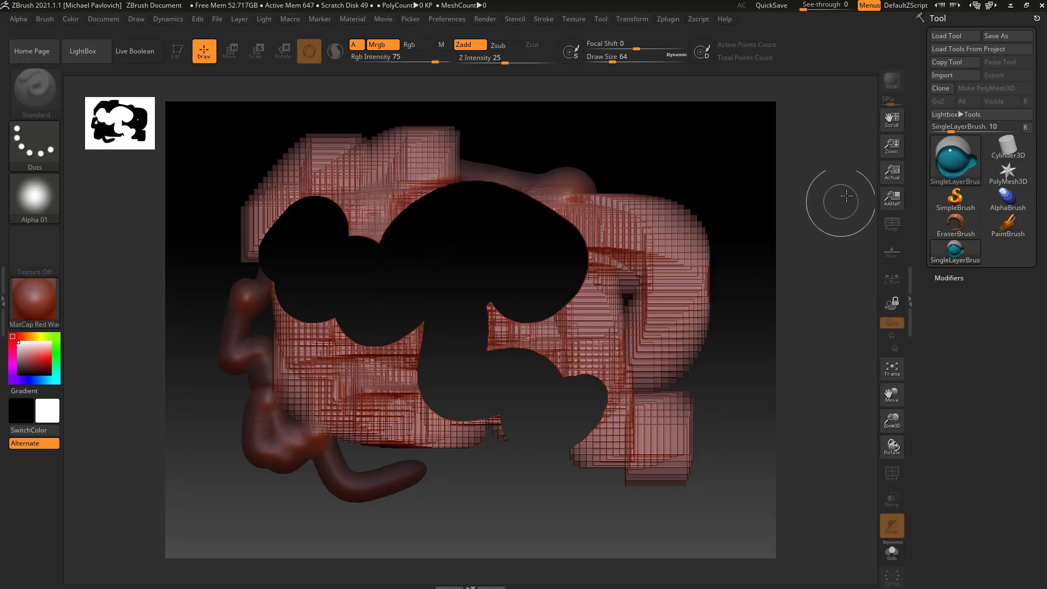
click(955, 159)
click(627, 302)
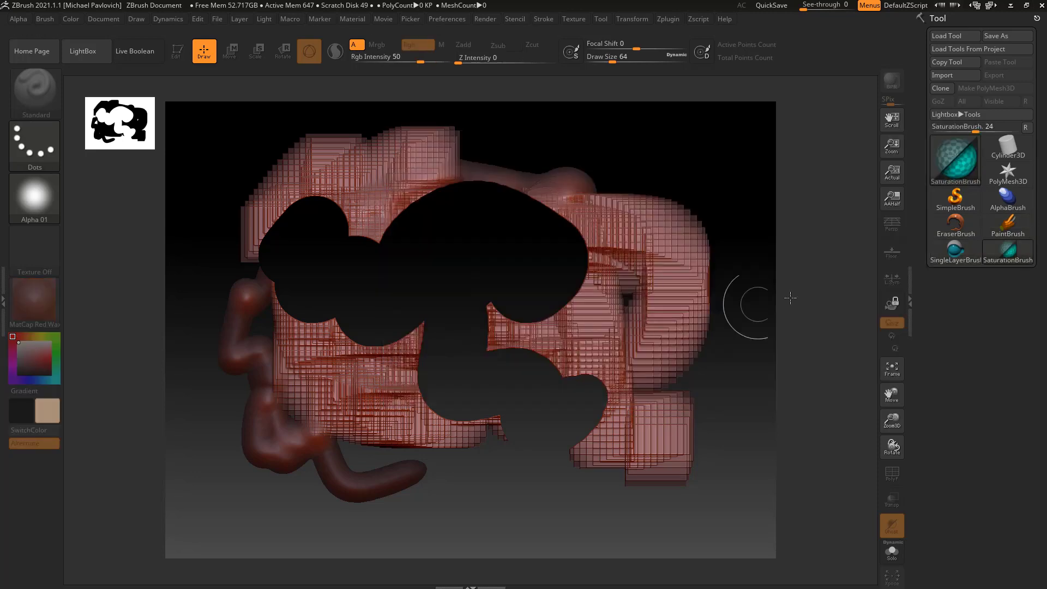
click(958, 161)
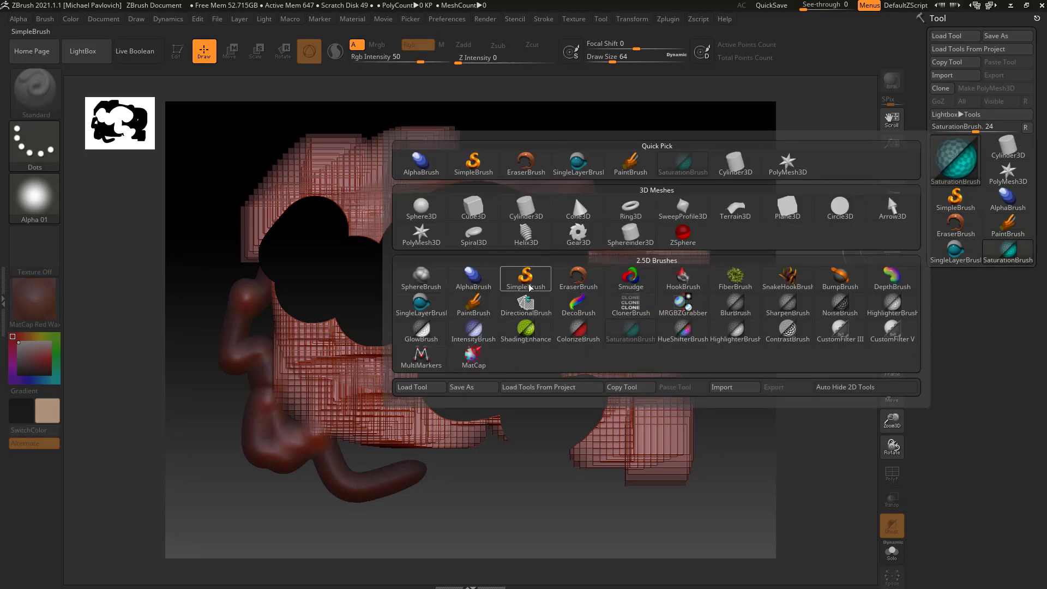
click(480, 307)
click(957, 159)
click(578, 330)
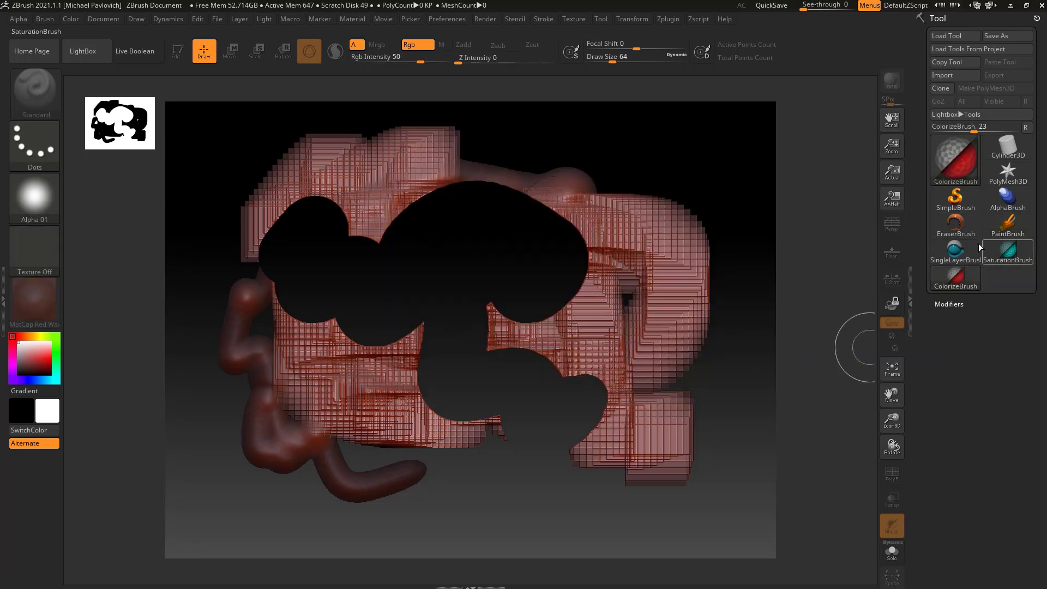
- Reset the list of recently used tools to its shorter form and review the available tools in the tool picker
mouse_move(967, 262)
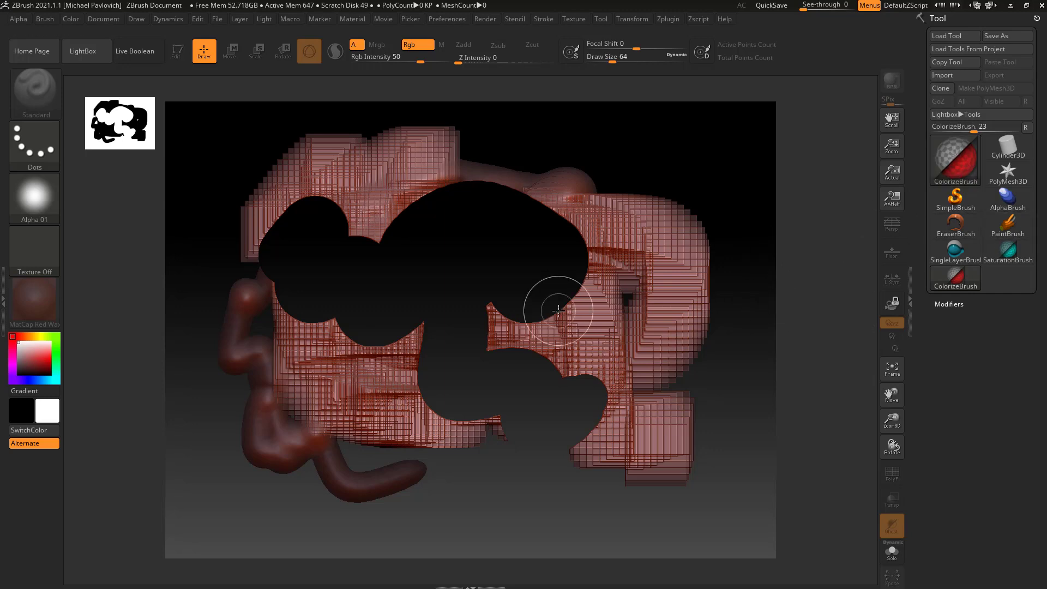
click(1027, 129)
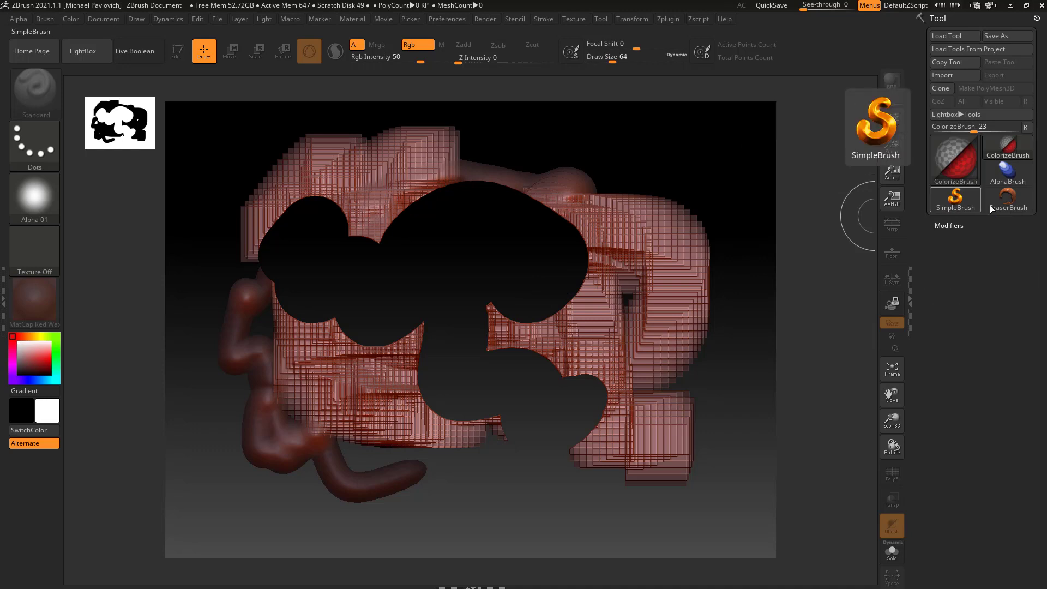
click(966, 180)
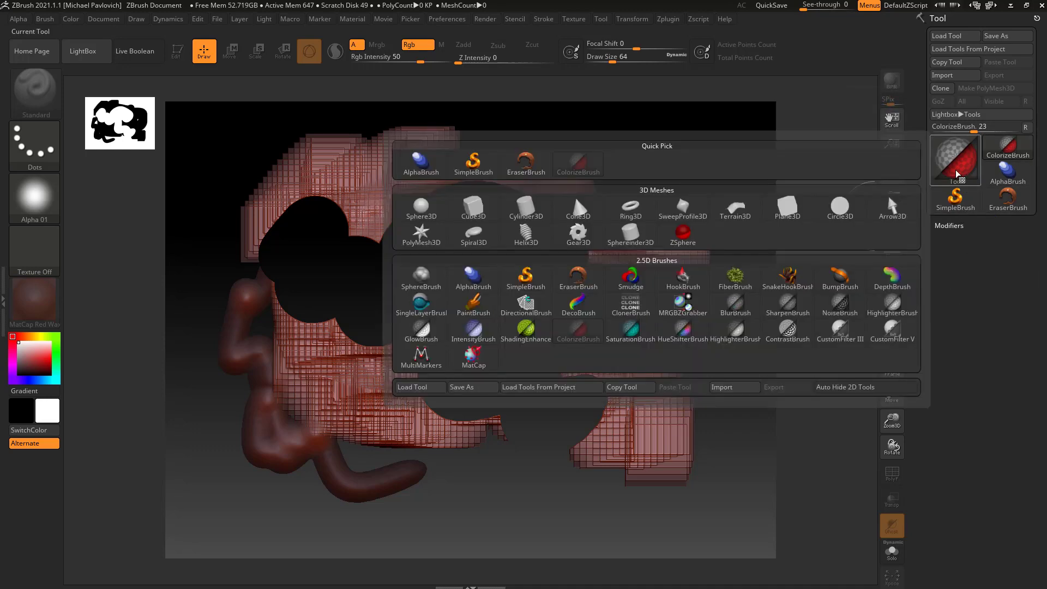
click(678, 330)
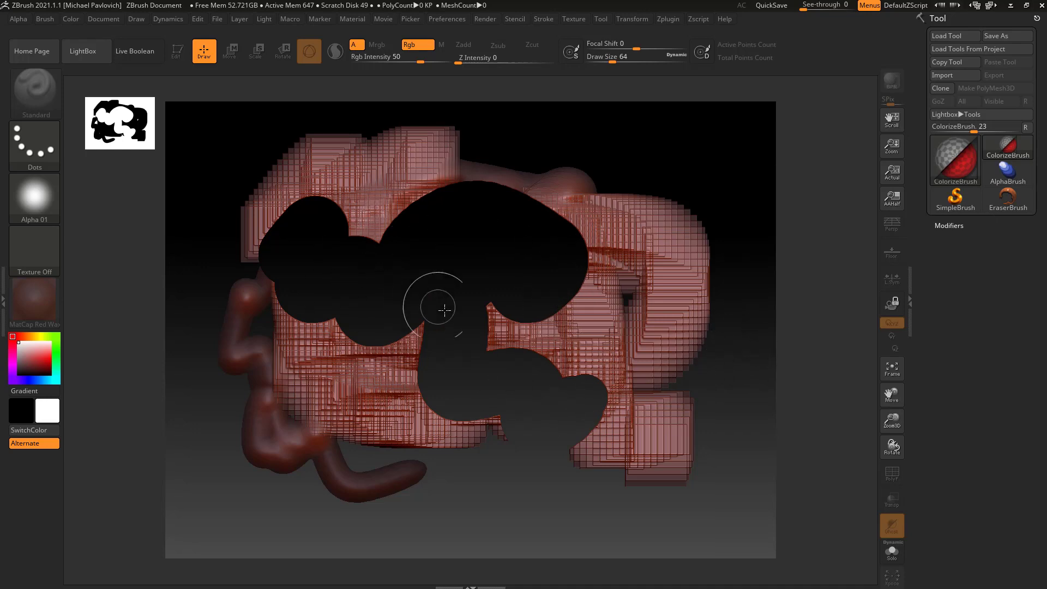
- Clear all painted strokes from the canvas and choose the Arrow3D mesh as the current tool
key(ctrl)
key(ctrl+n)
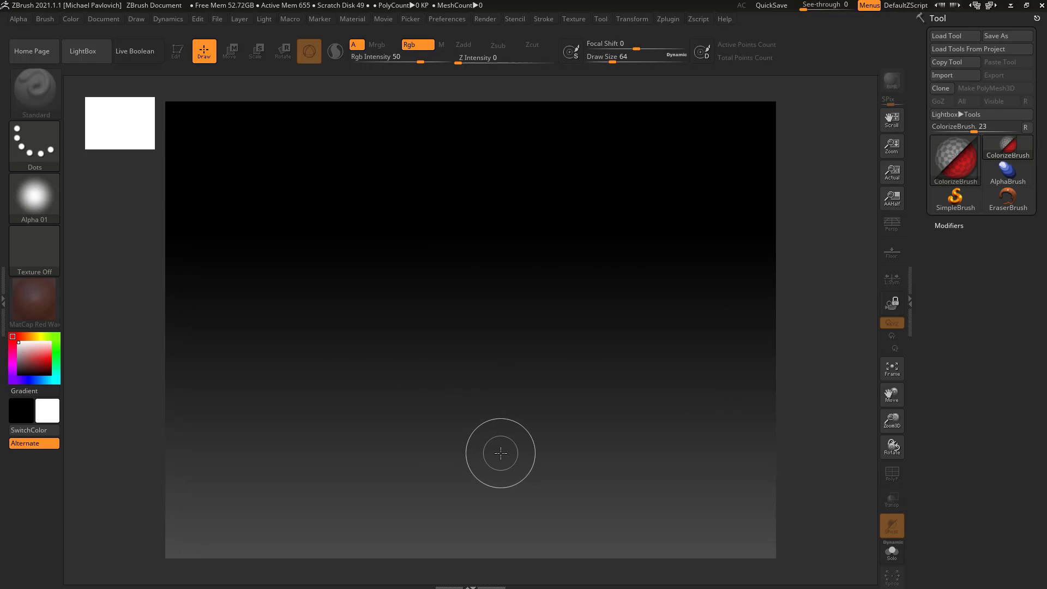
click(956, 164)
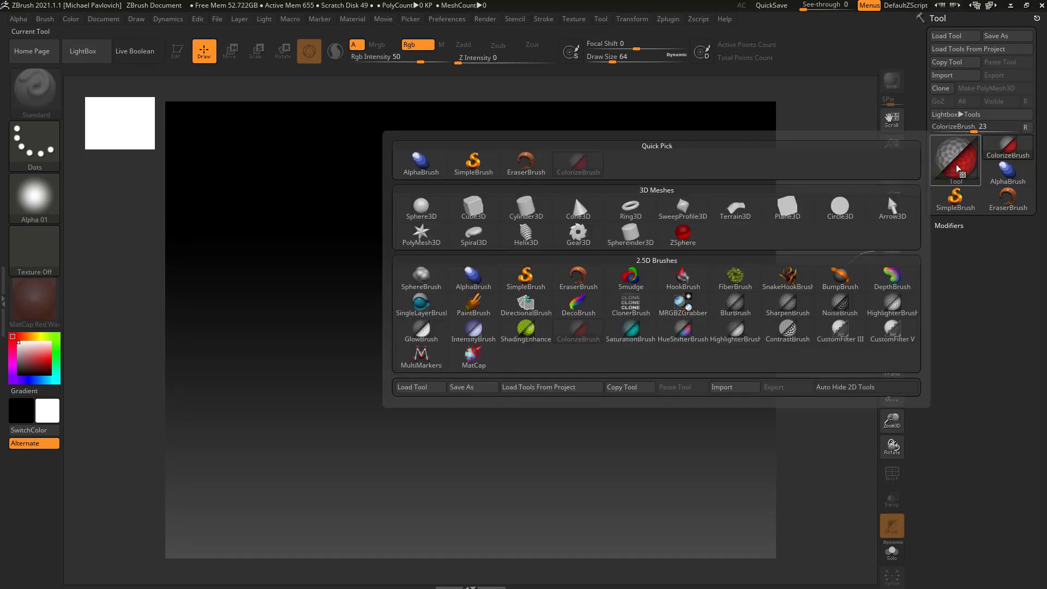
mouse_move(511, 231)
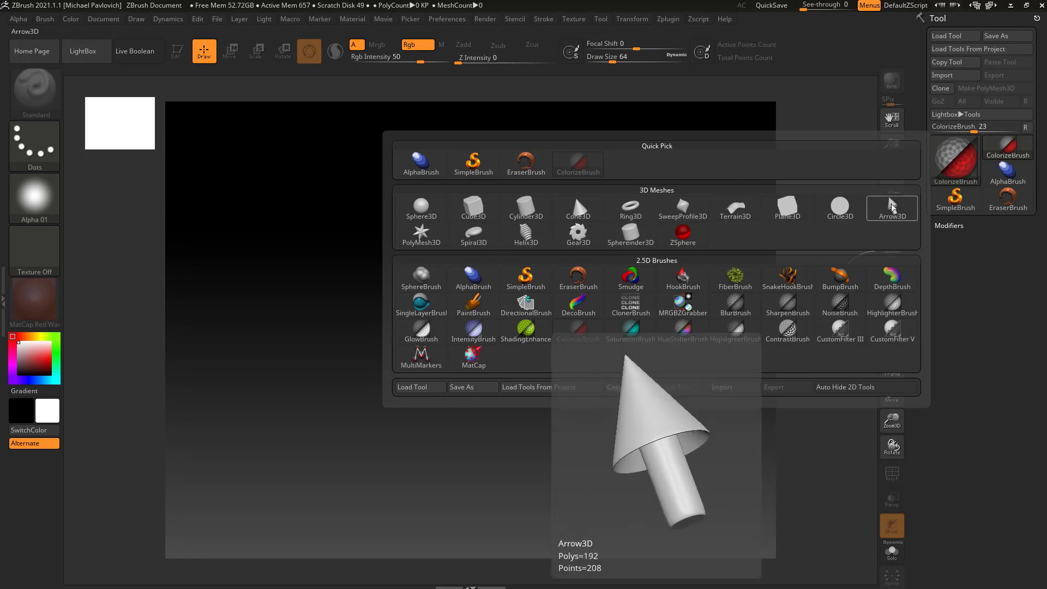
click(891, 204)
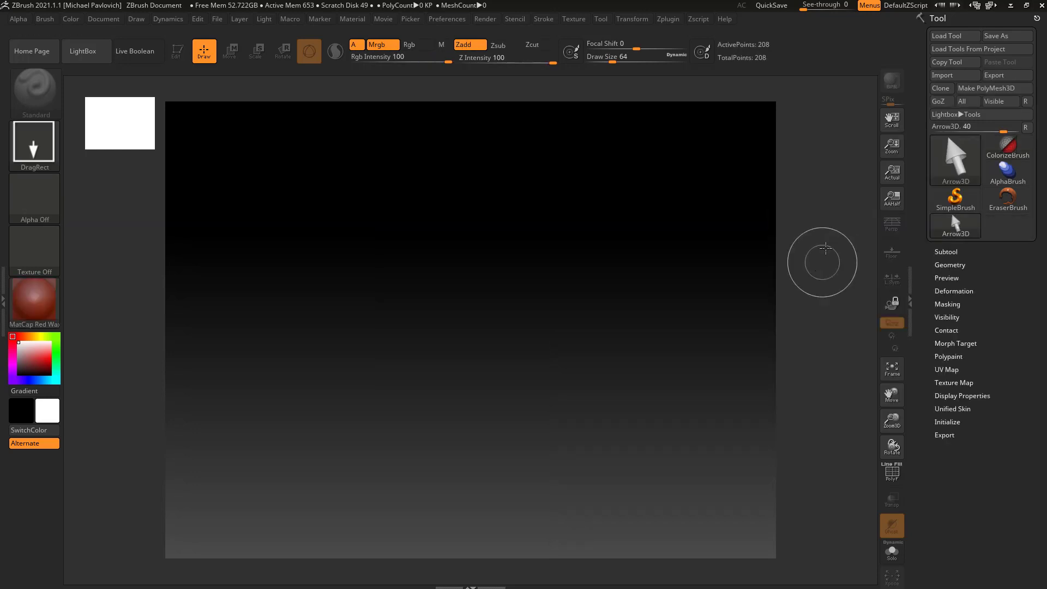
- Draw many overlapping Arrow3D meshes of different sizes and orientations around the middle of the canvas
mouse_move(957, 161)
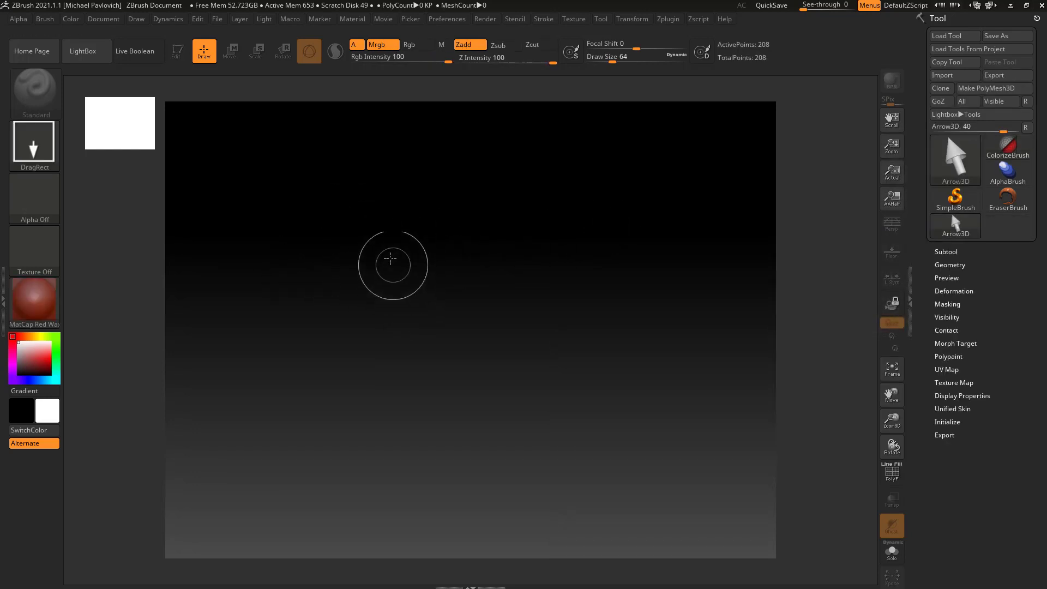
drag(390, 258, 497, 392)
drag(487, 257, 551, 320)
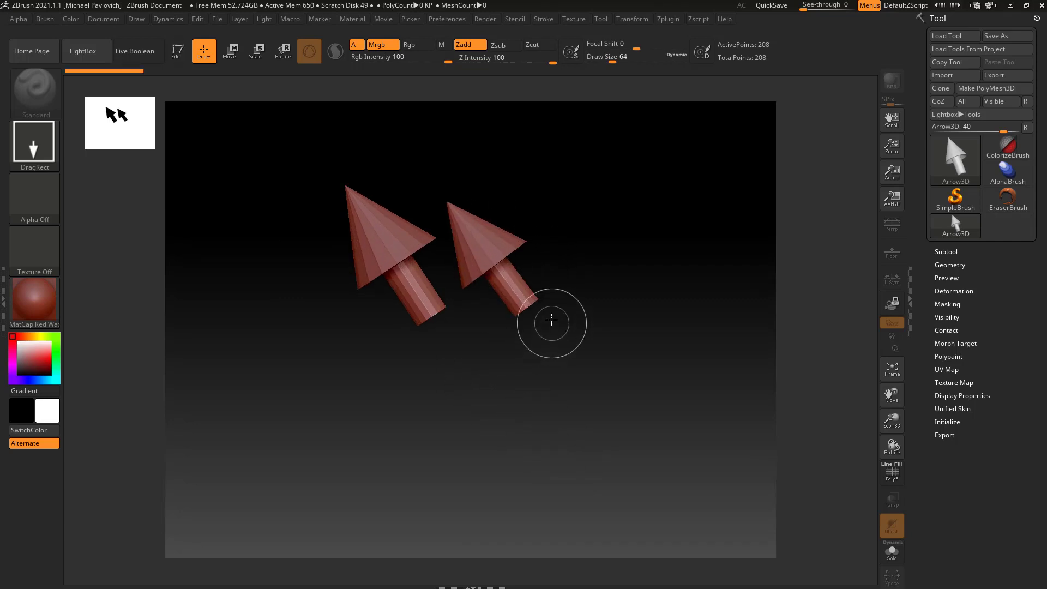
drag(537, 243, 475, 320)
drag(436, 289, 427, 335)
drag(414, 272, 456, 315)
mouse_move(463, 246)
mouse_down()
mouse_move(528, 386)
mouse_move(689, 391)
mouse_up()
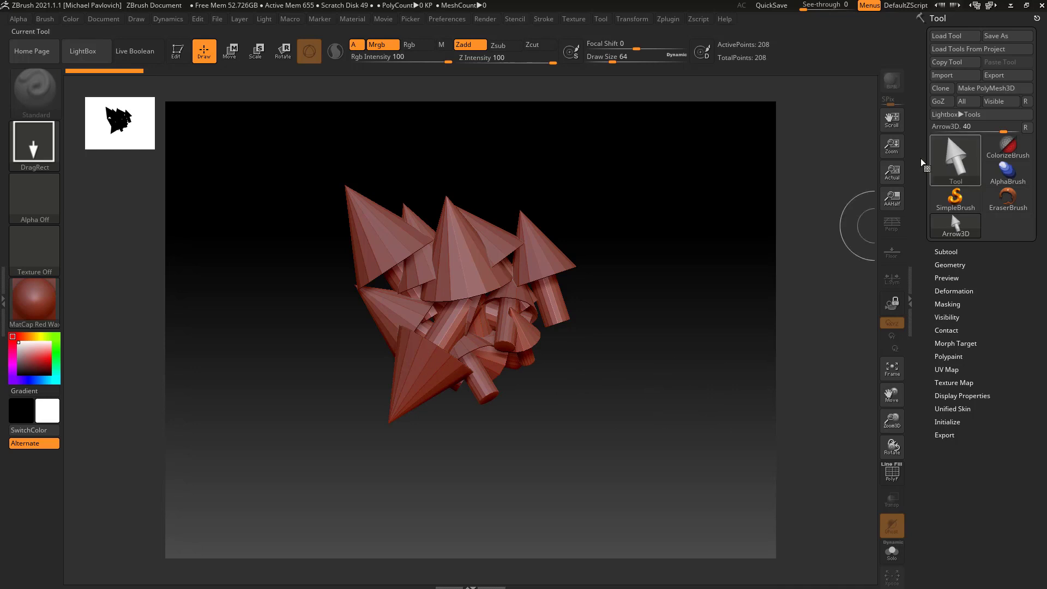
drag(526, 327, 578, 327)
drag(510, 275, 627, 393)
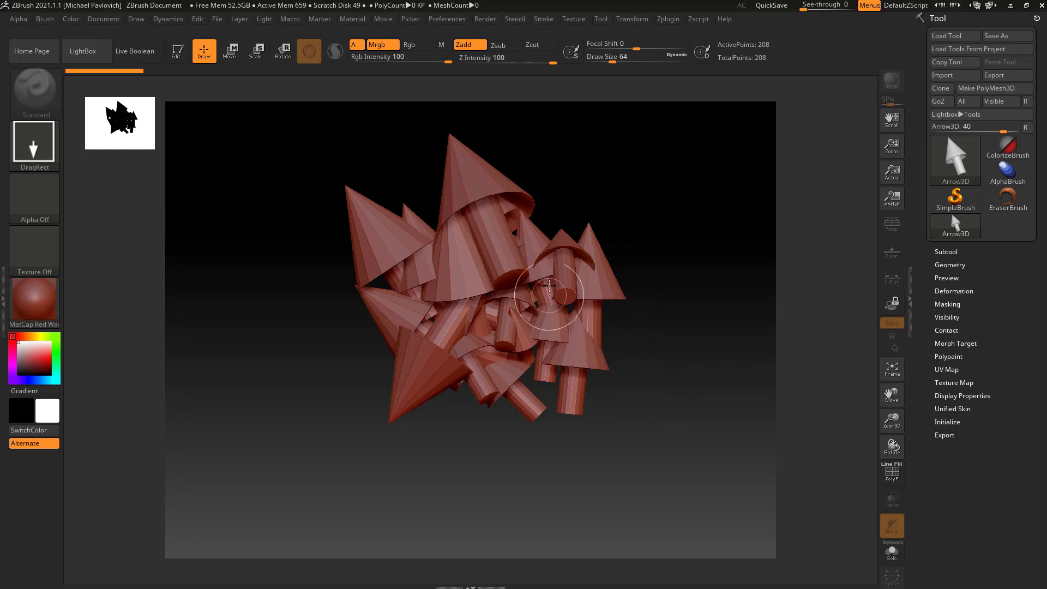
drag(440, 355, 355, 357)
mouse_move(404, 301)
mouse_down()
mouse_move(348, 311)
mouse_move(360, 262)
mouse_up()
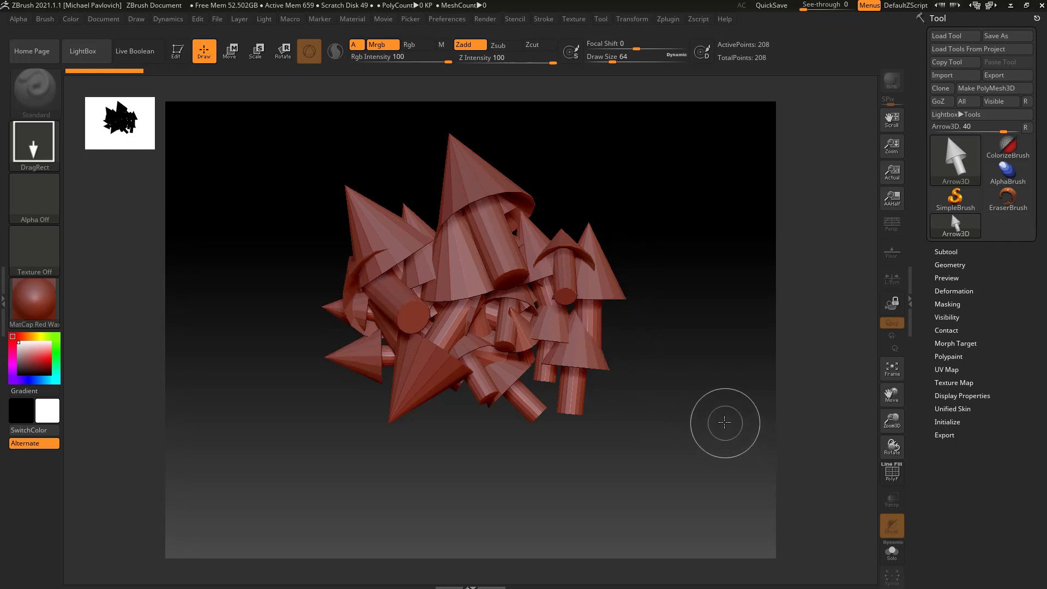
- Clear the canvas and draw a single Arrow3D mesh near its centre
key(ctrl)
key(ctrl+n)
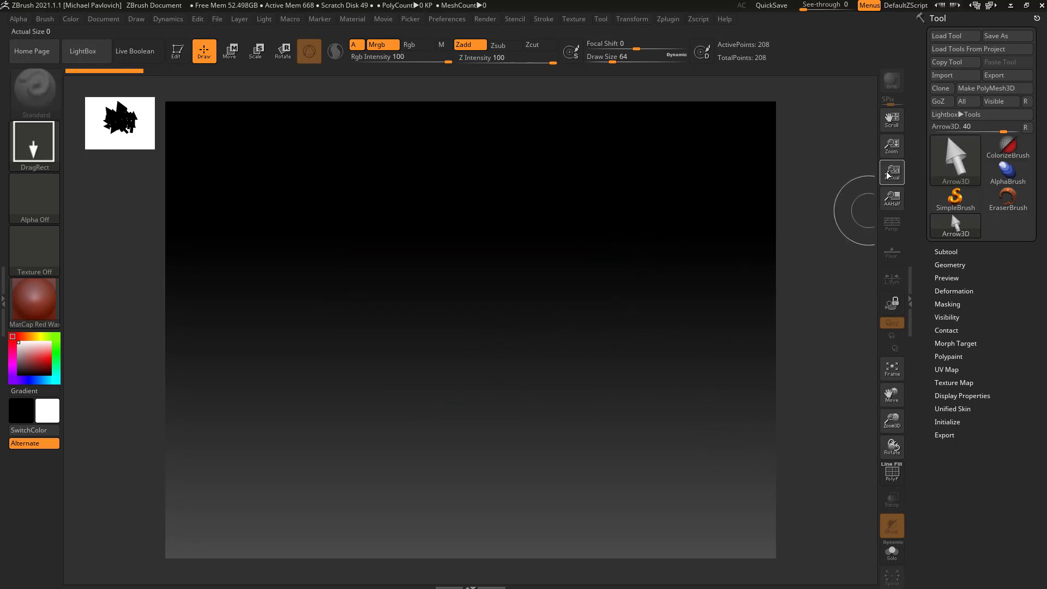
drag(449, 304, 531, 440)
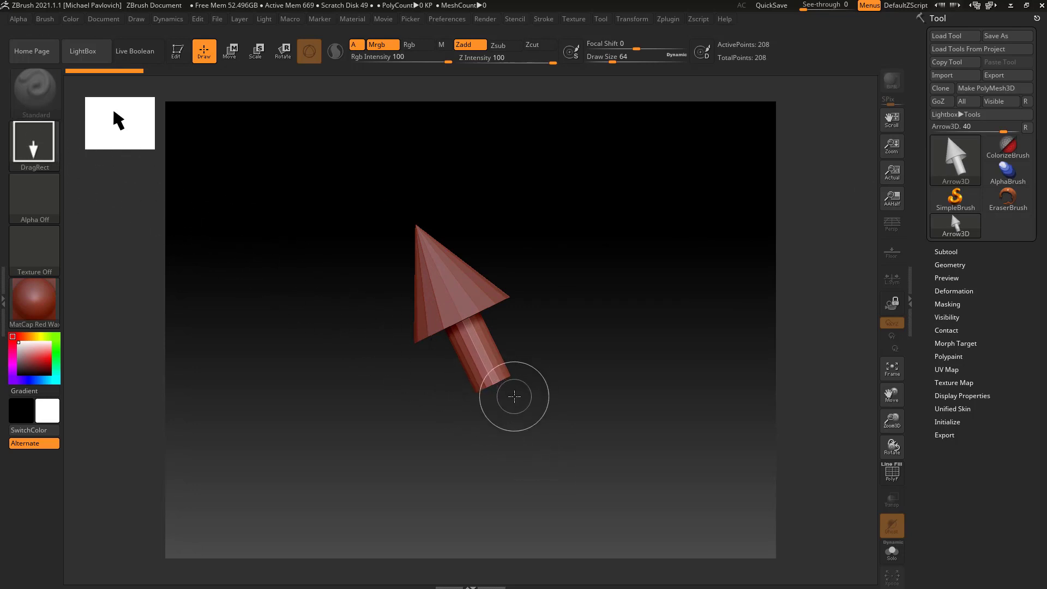
- Set the stroke type to Dots and draw a curved trail of arrows beneath and around the single arrow
click(34, 144)
click(100, 158)
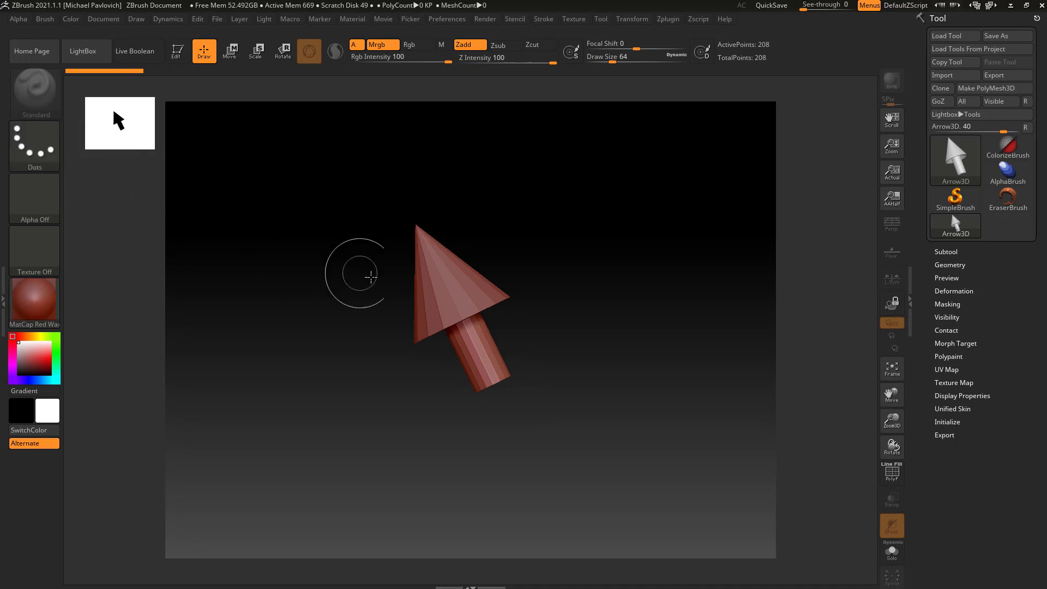
mouse_move(340, 275)
mouse_down()
mouse_move(341, 355)
mouse_move(561, 416)
mouse_move(539, 281)
mouse_up()
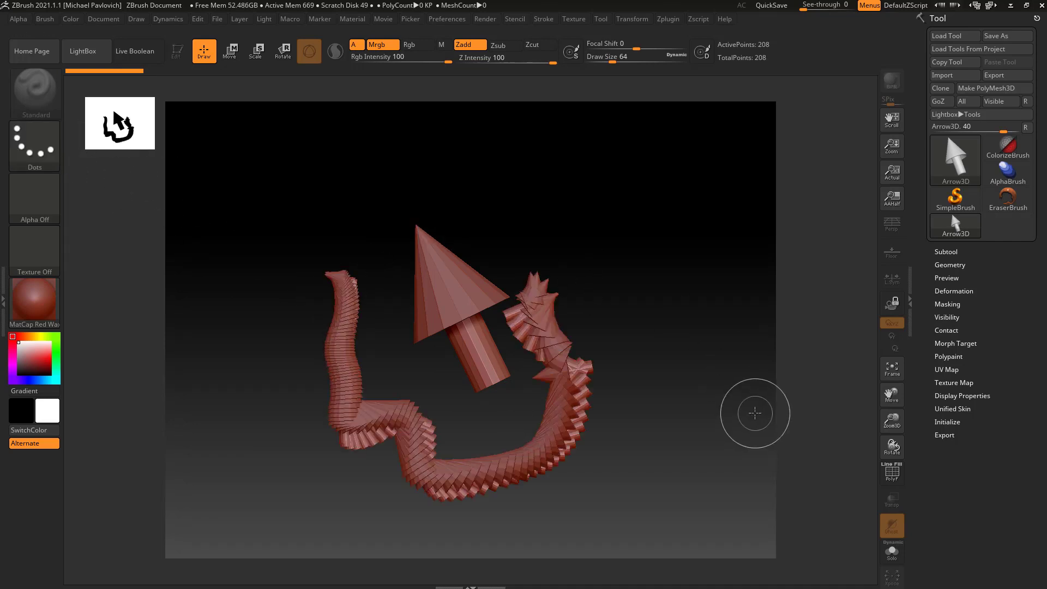
- Set the stroke type back to DragRect and clear the canvas
click(57, 165)
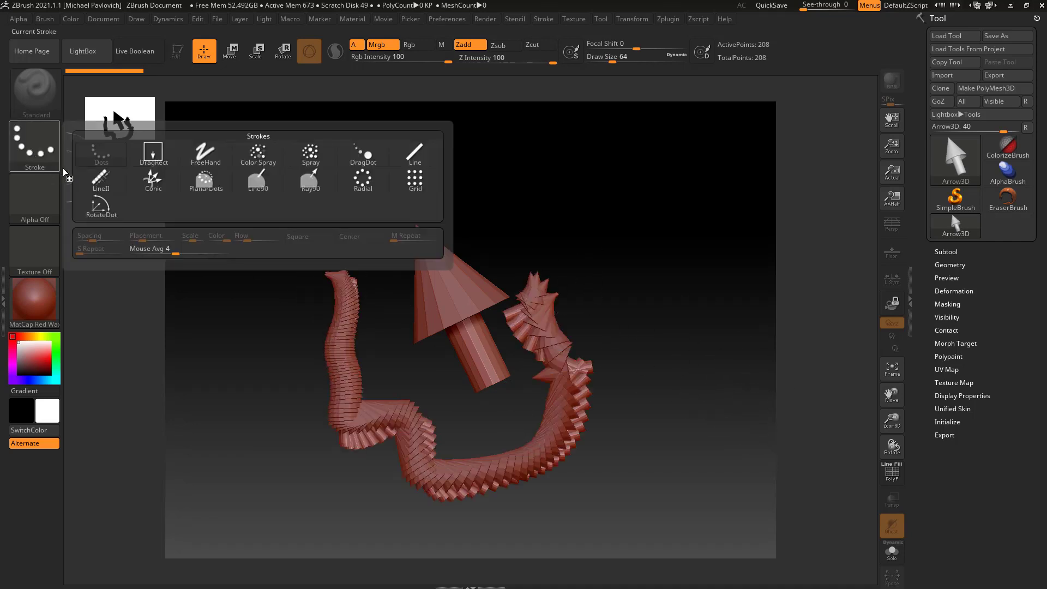
click(142, 156)
key(ctrl+n)
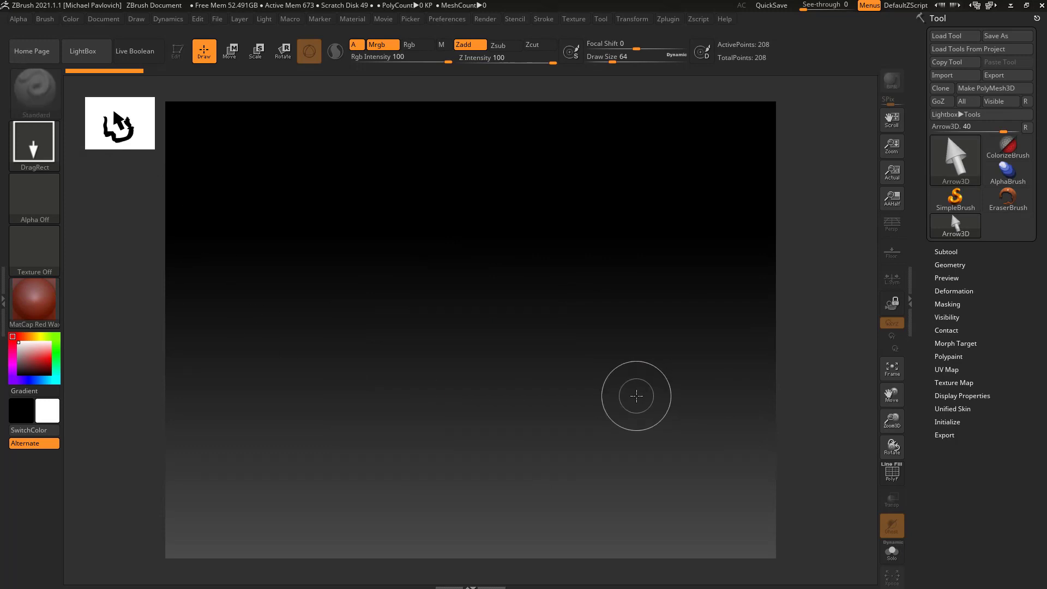
- Draw an Arrow3D mesh near the centre of the canvas and several more in varied sizes and directions around it
mouse_move(463, 314)
mouse_down()
mouse_move(474, 334)
mouse_move(631, 444)
mouse_up()
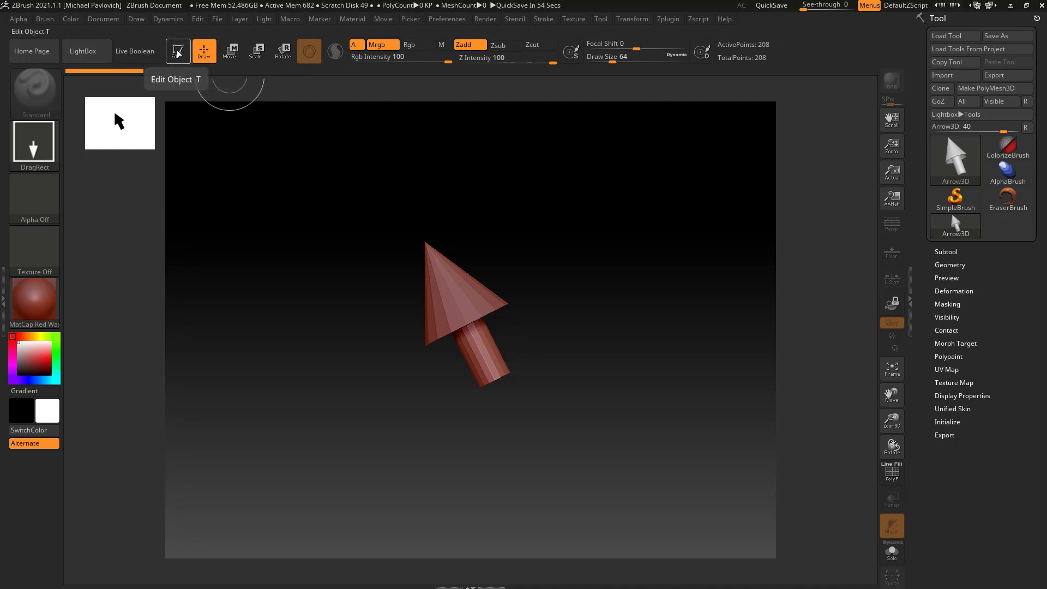
drag(561, 262, 593, 329)
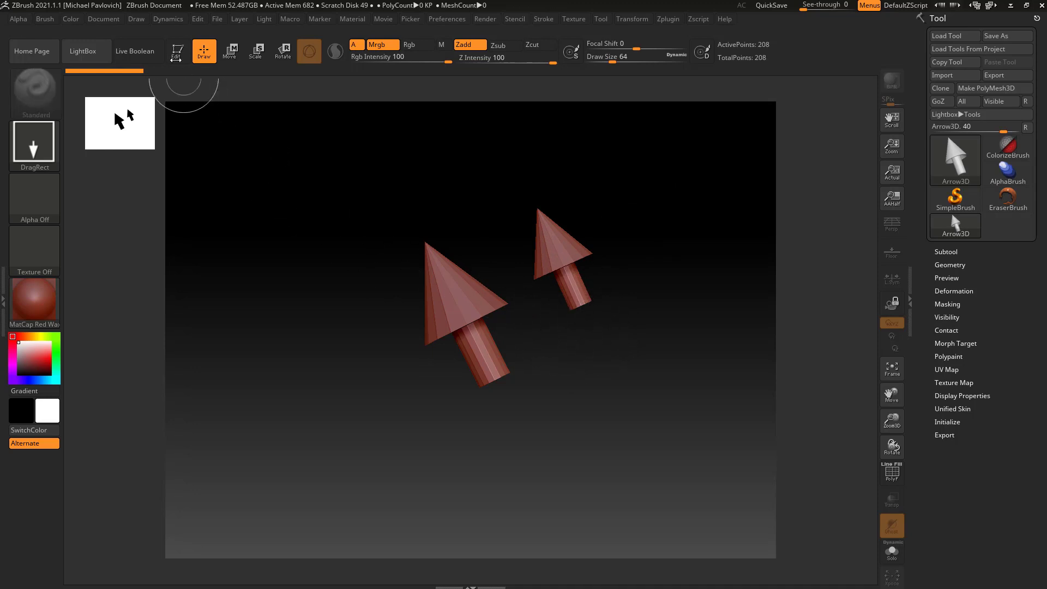
drag(471, 244, 518, 319)
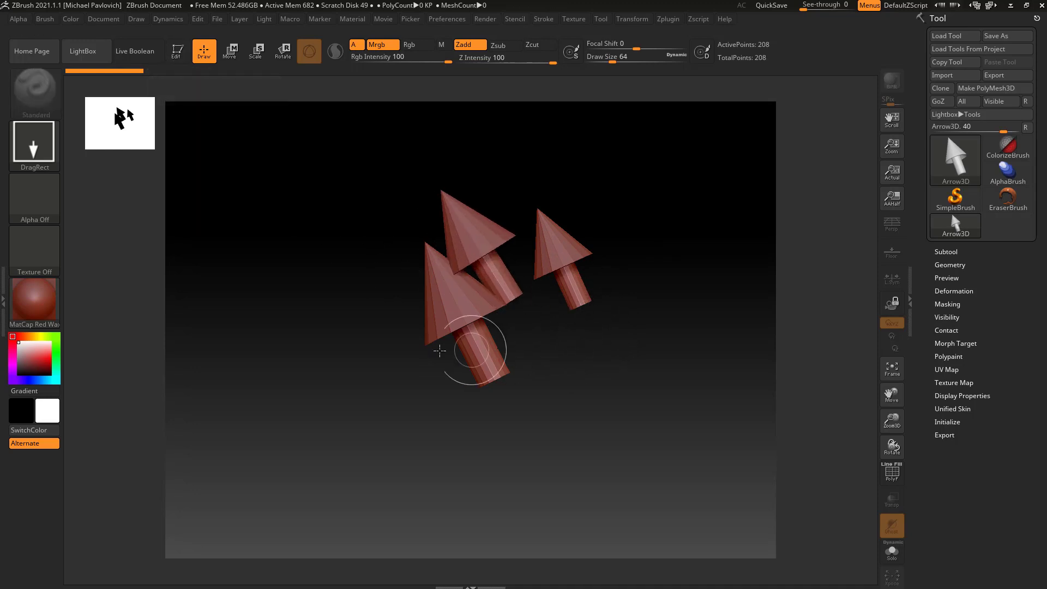
mouse_move(396, 354)
mouse_down()
mouse_move(498, 329)
mouse_move(524, 381)
mouse_up()
drag(548, 305, 556, 386)
drag(616, 308, 631, 425)
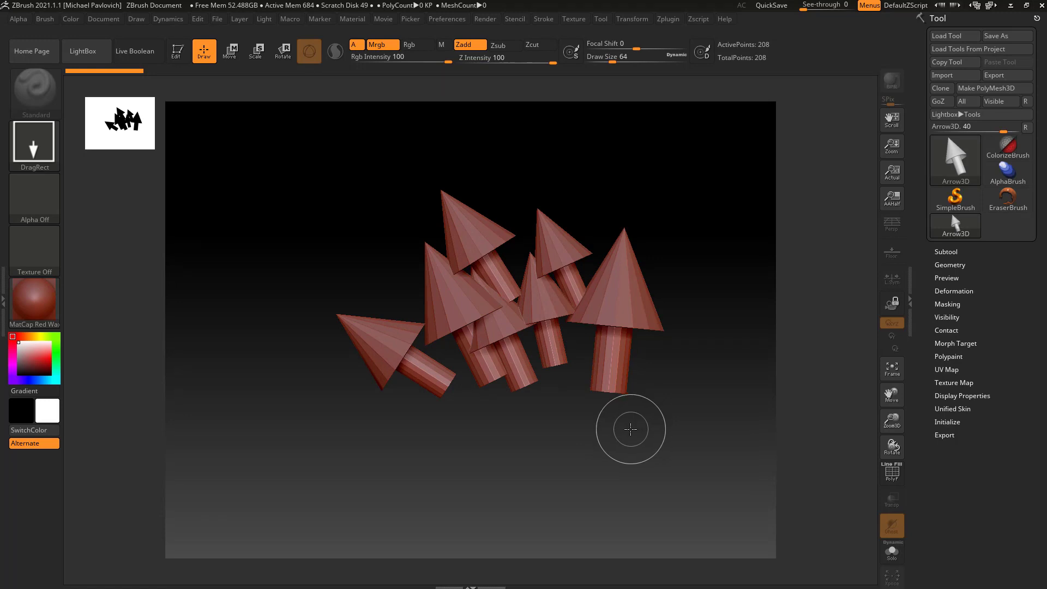
- Enter Edit mode on the last-drawn arrow, clear the other arrows off the canvas and reposition the remaining one nearer the middle
click(176, 51)
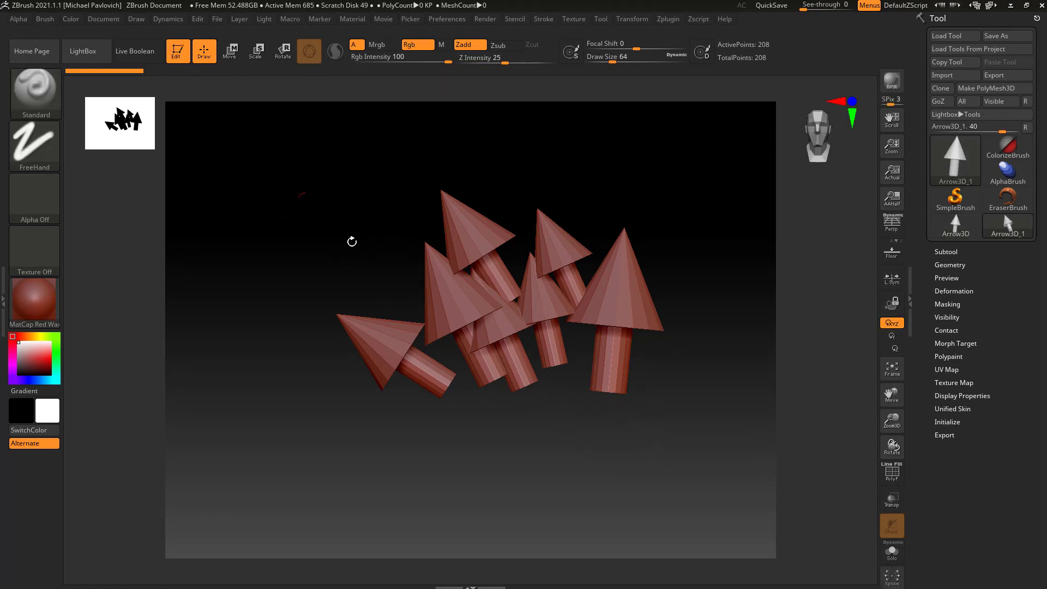
drag(682, 168, 651, 188)
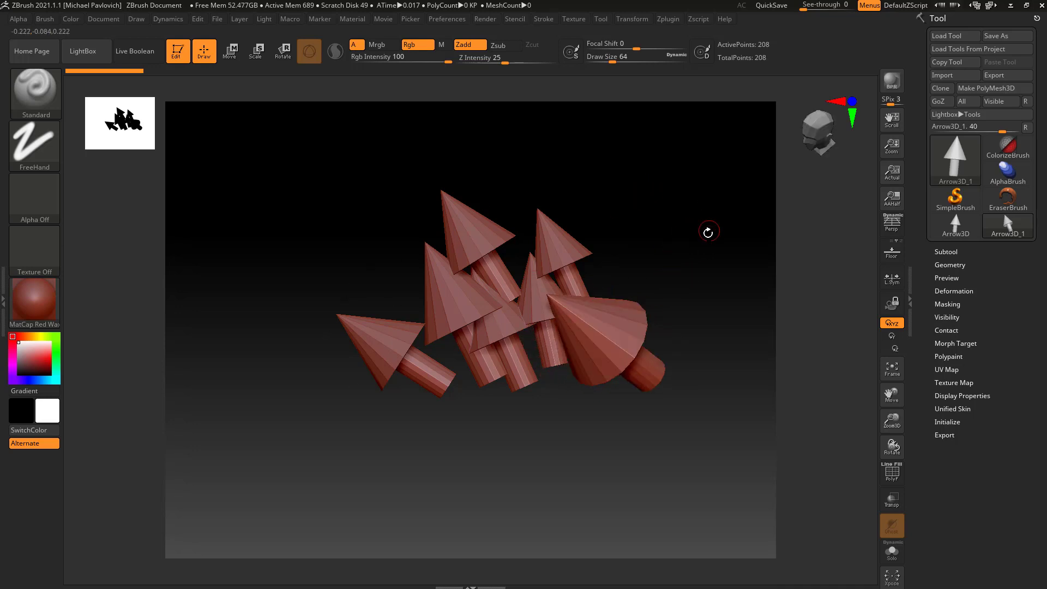
key(ctrl+n)
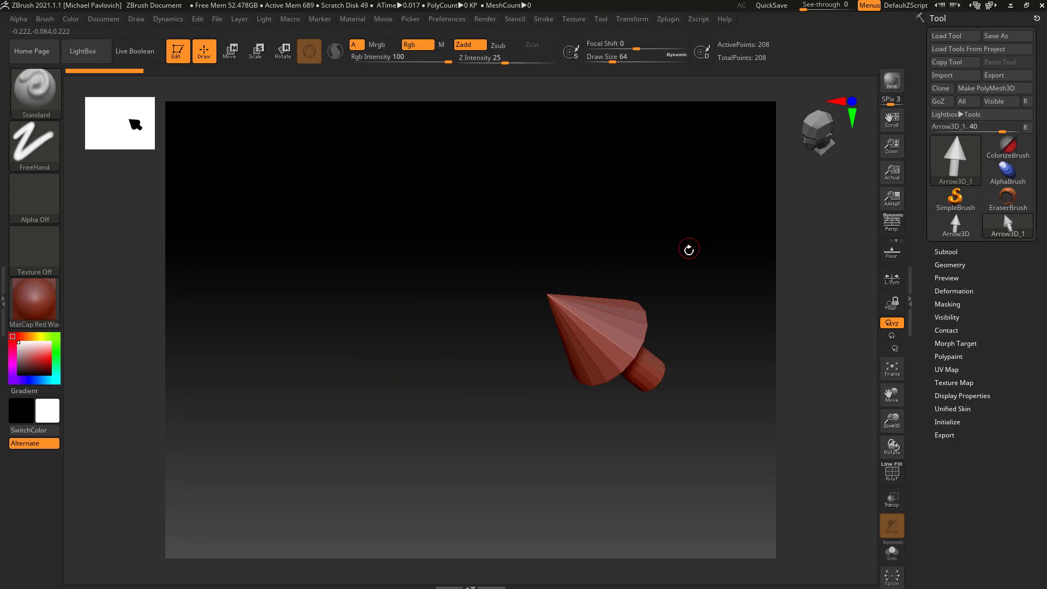
alt+drag(719, 291, 551, 284)
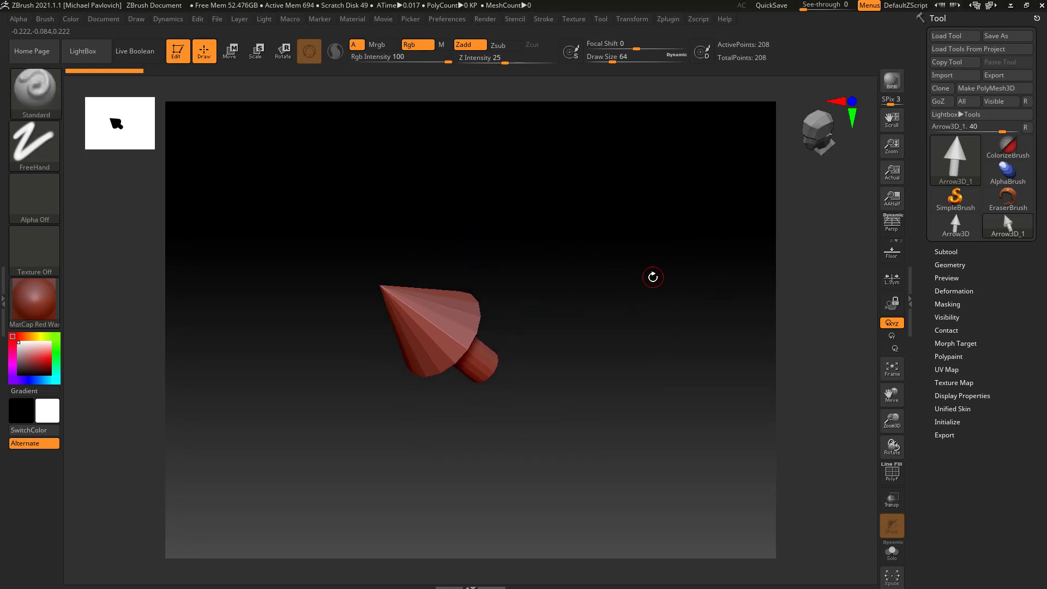
- Orbit around the single arrow to examine its form from the front, the tip and tilted angles
mouse_move(558, 209)
mouse_down()
mouse_move(598, 236)
mouse_move(659, 250)
mouse_move(584, 239)
mouse_move(604, 235)
mouse_move(645, 269)
mouse_move(565, 234)
mouse_move(560, 242)
mouse_move(613, 238)
mouse_move(481, 236)
mouse_move(605, 204)
mouse_move(573, 202)
mouse_up()
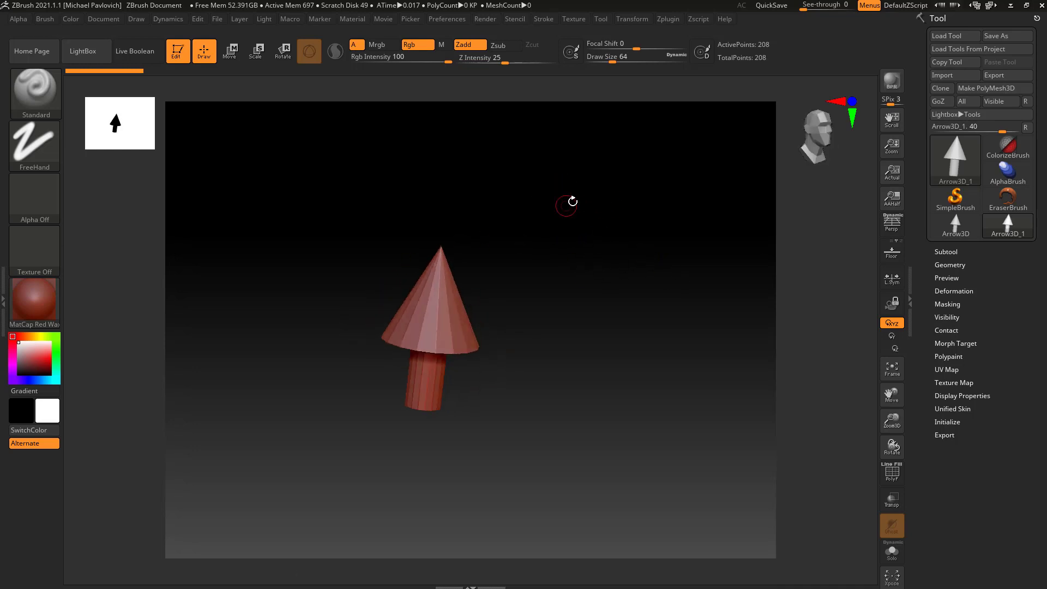
drag(502, 180, 540, 224)
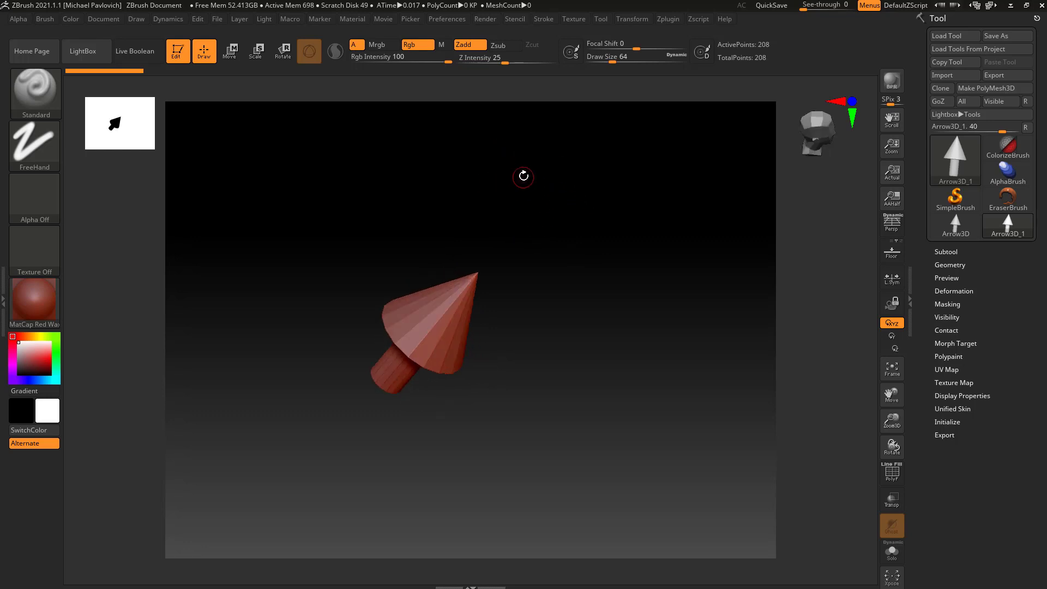
mouse_move(522, 176)
mouse_down()
mouse_move(512, 239)
mouse_move(532, 188)
mouse_move(556, 243)
mouse_move(551, 229)
mouse_move(554, 238)
mouse_move(591, 220)
mouse_move(594, 237)
mouse_up()
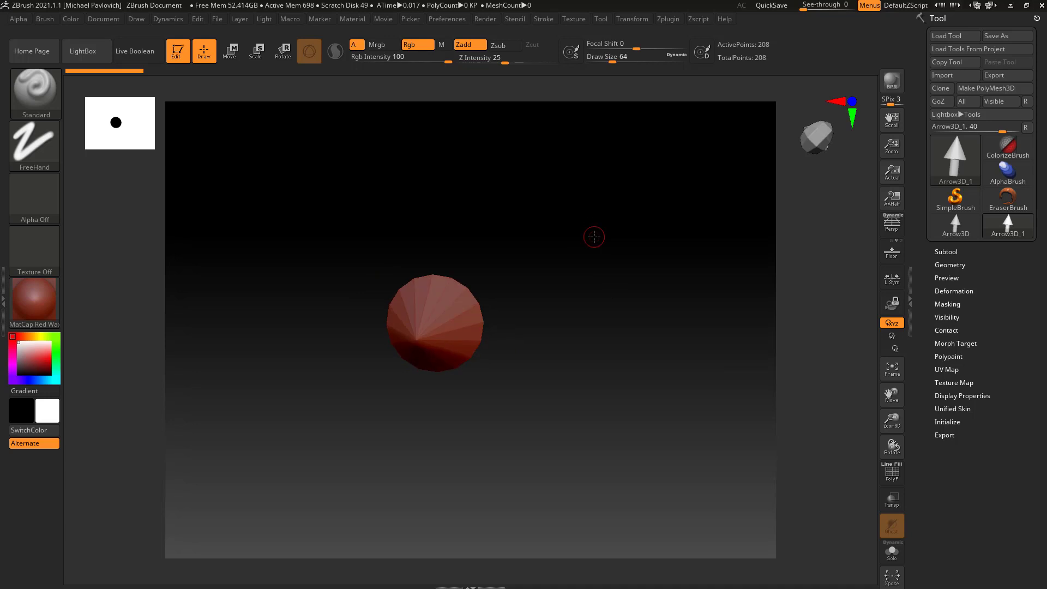
drag(613, 284, 597, 254)
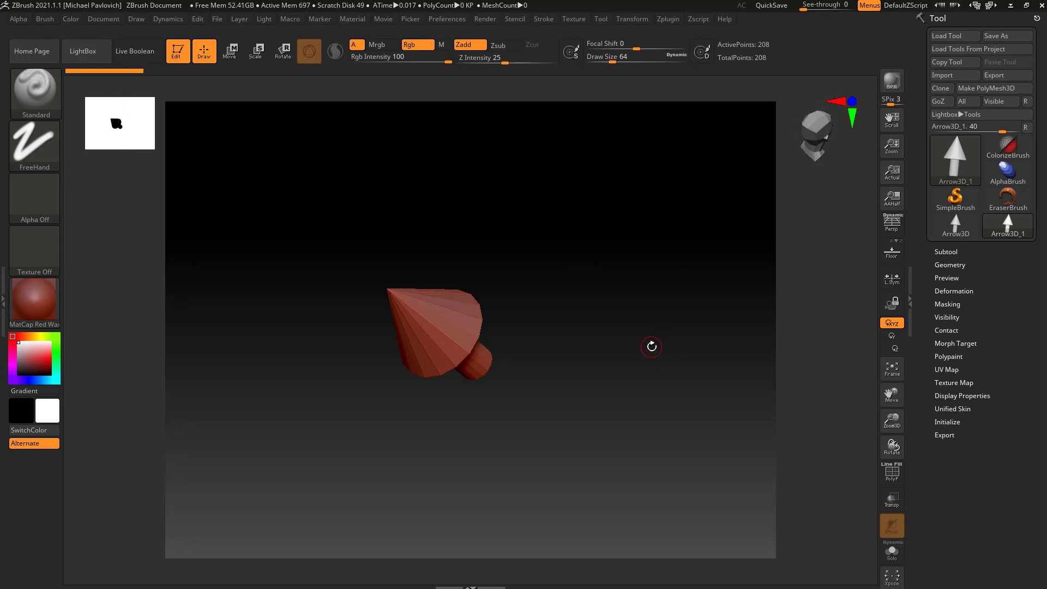
drag(655, 248, 606, 297)
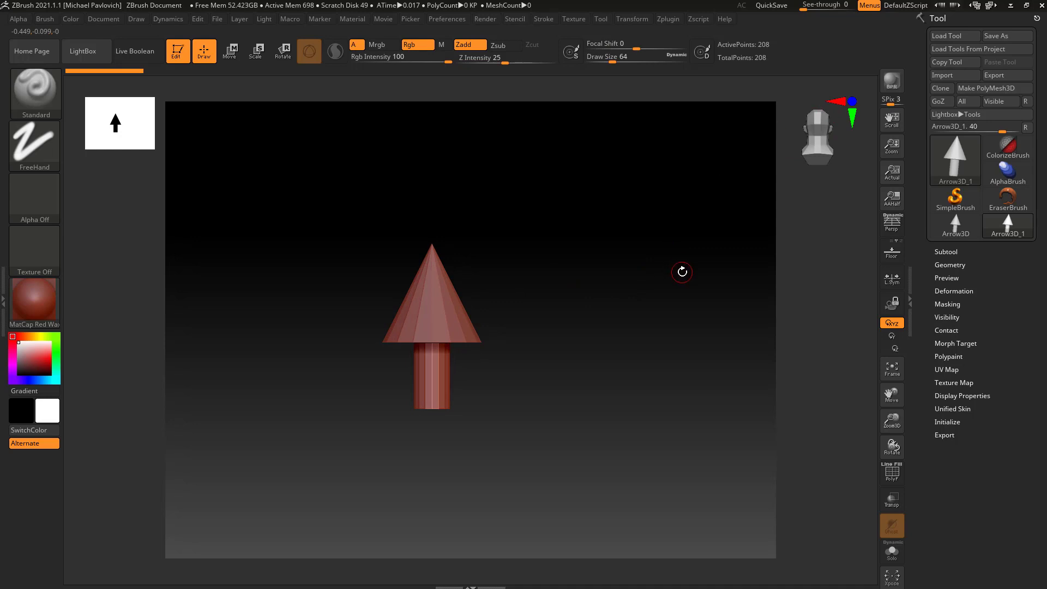
mouse_move(681, 272)
mouse_down()
mouse_move(658, 278)
mouse_move(679, 273)
mouse_up()
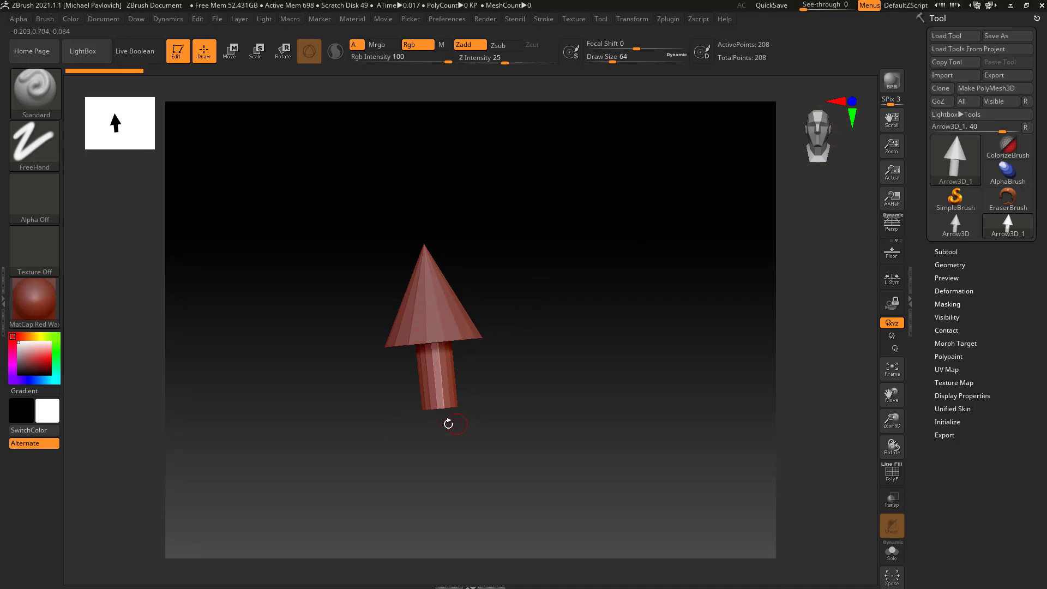
drag(448, 423, 511, 418)
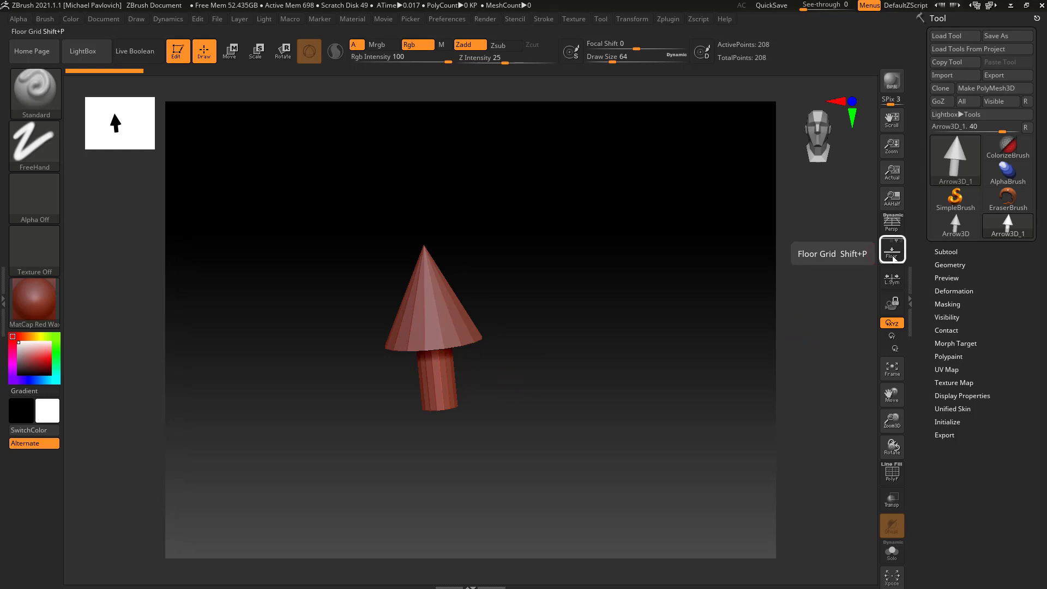
- Turn on the floor grid under the arrow and inspect its X direction from several angles
key(ctrl)
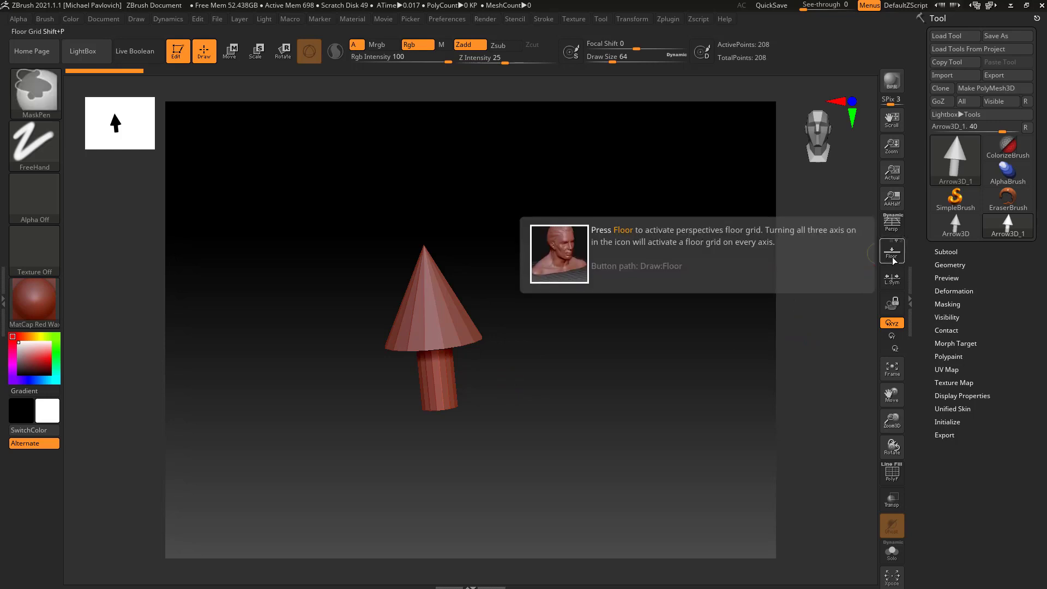
click(893, 255)
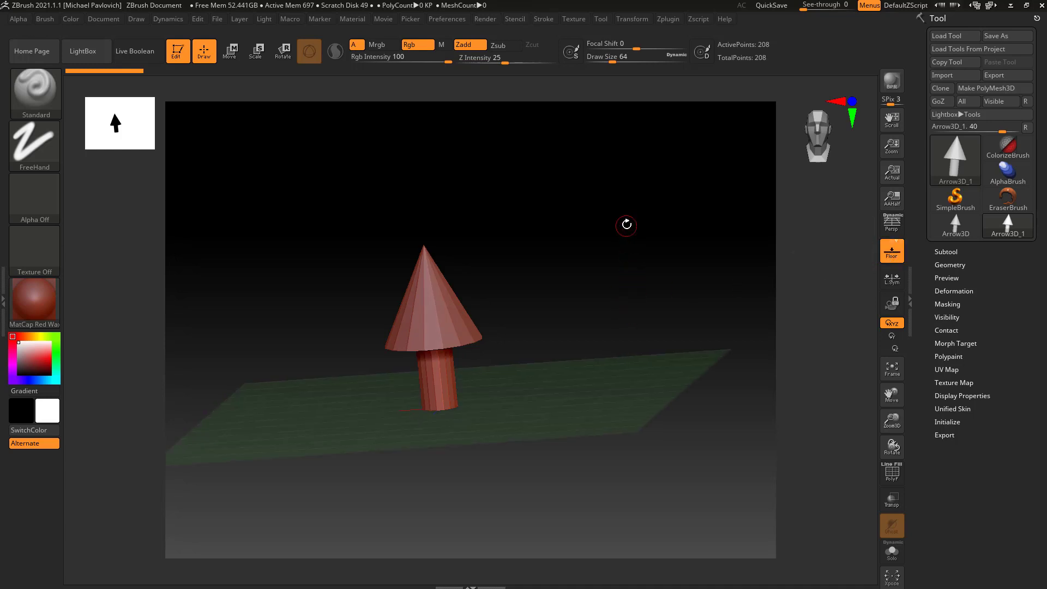
drag(623, 222, 629, 314)
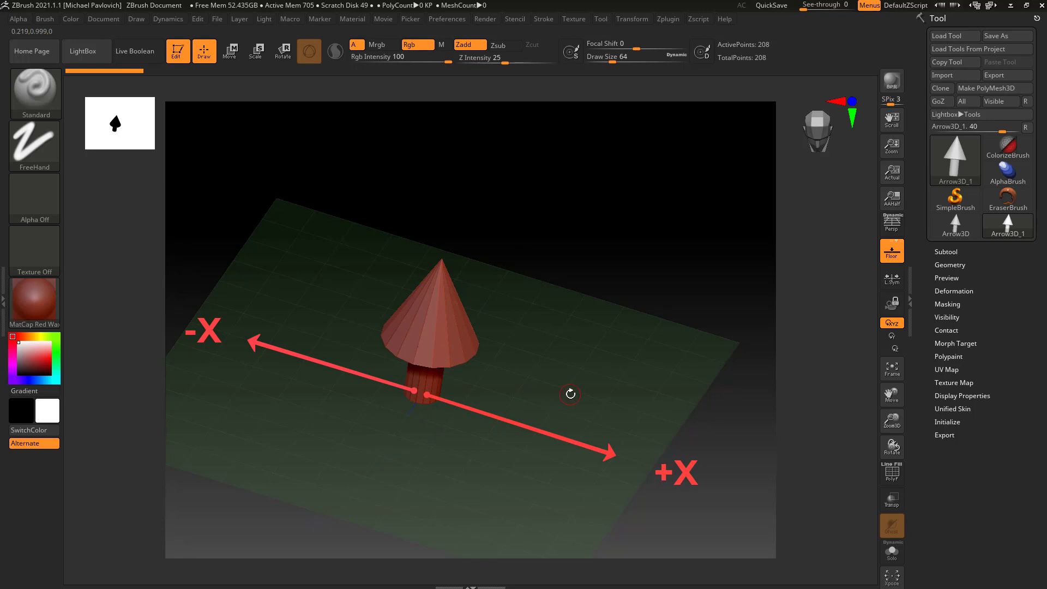
drag(570, 394, 545, 367)
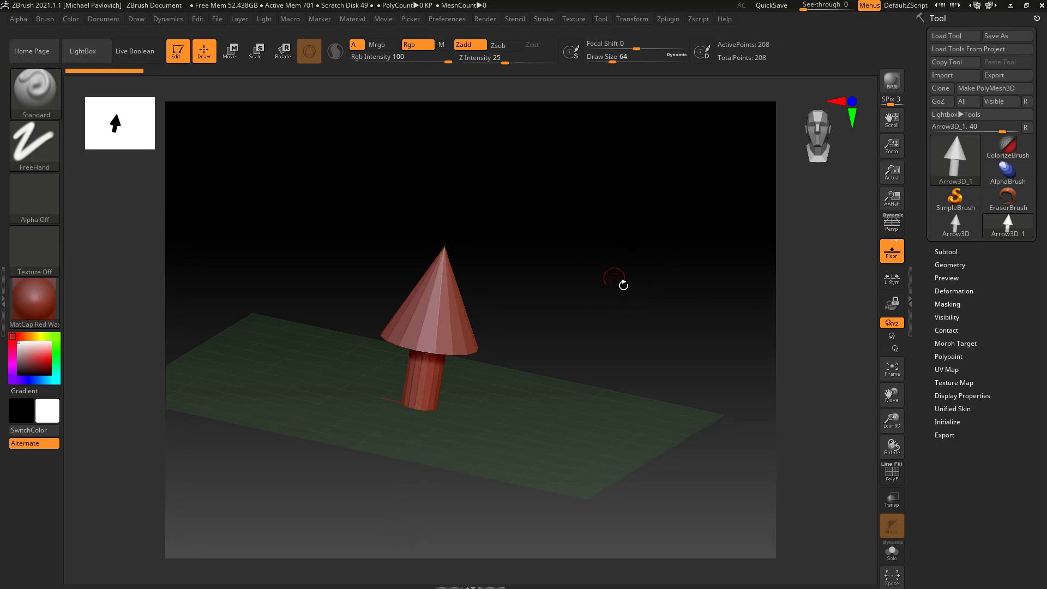
drag(600, 215, 631, 231)
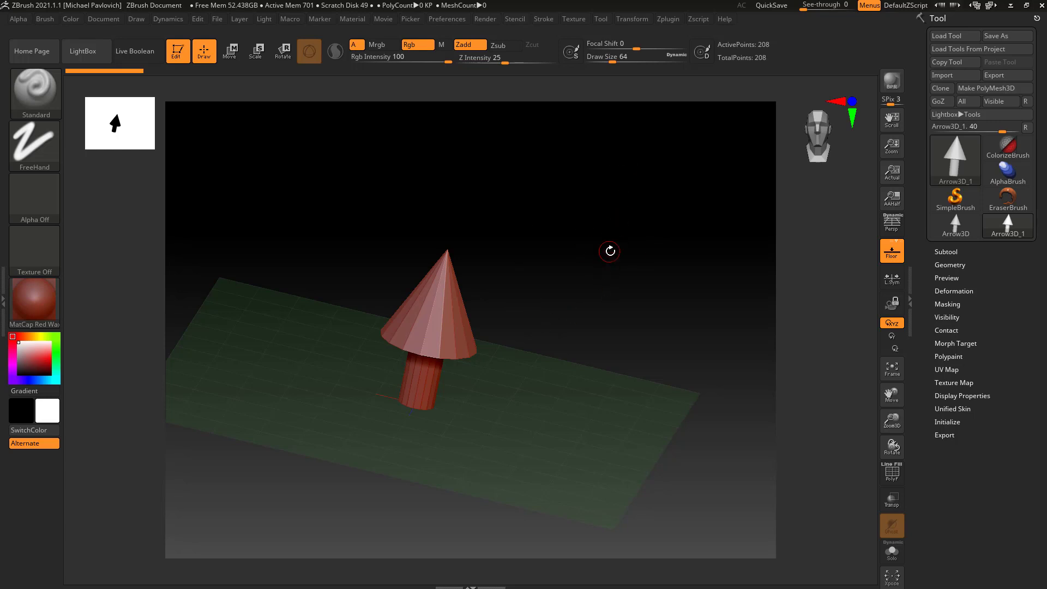
- Examine the arrow and its floor grid from an oblique angle, directly above and directly below
click(611, 244)
click(612, 265)
drag(624, 269, 778, 192)
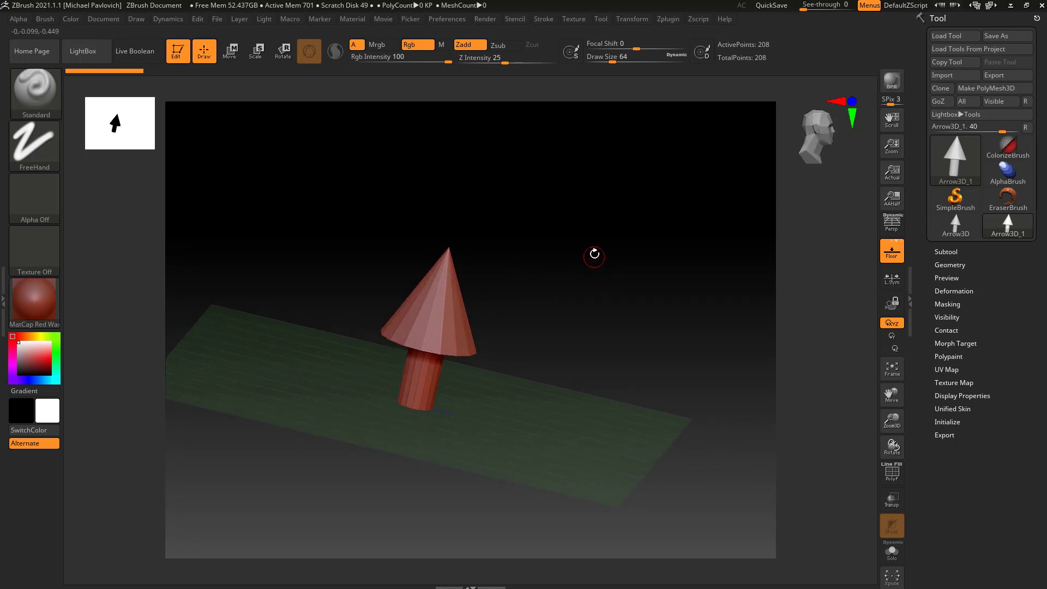
drag(592, 268, 639, 318)
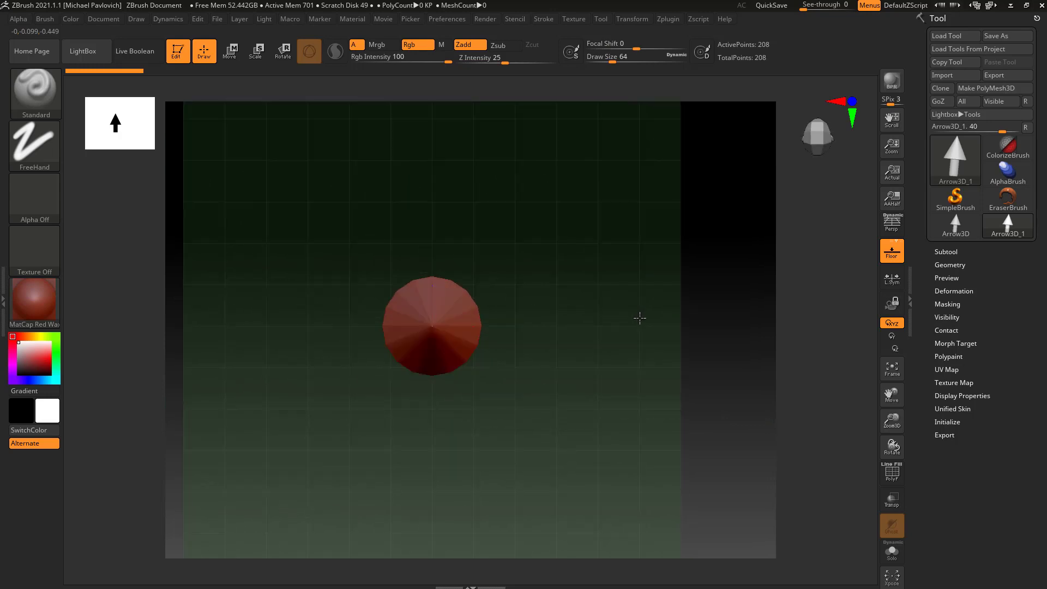
drag(640, 369, 635, 309)
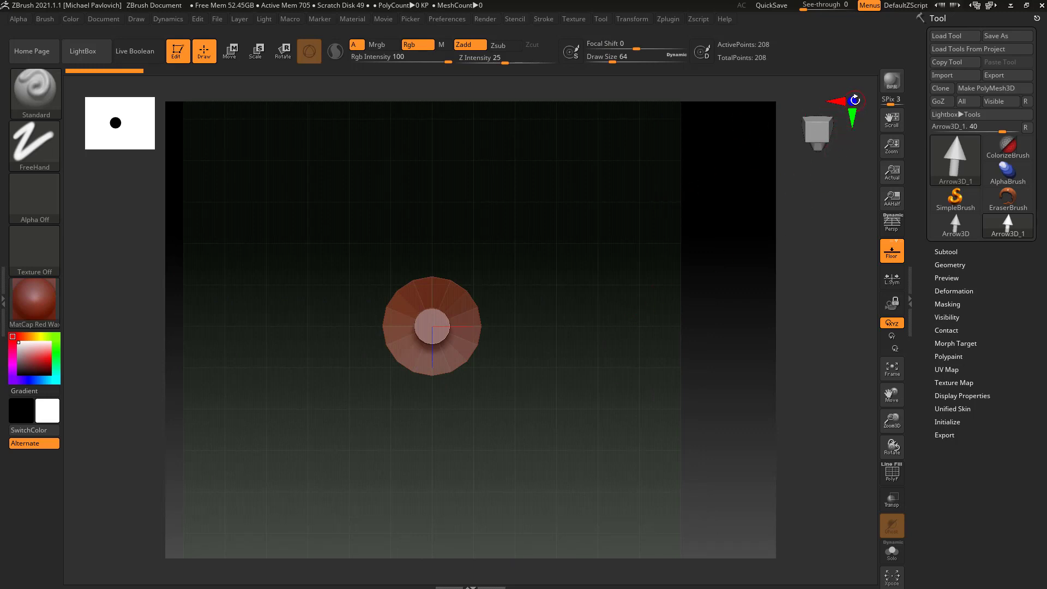
- Snap the camera to the arrow's axis-aligned front, side and underside views with the view gizmo, finishing on the front view
click(854, 112)
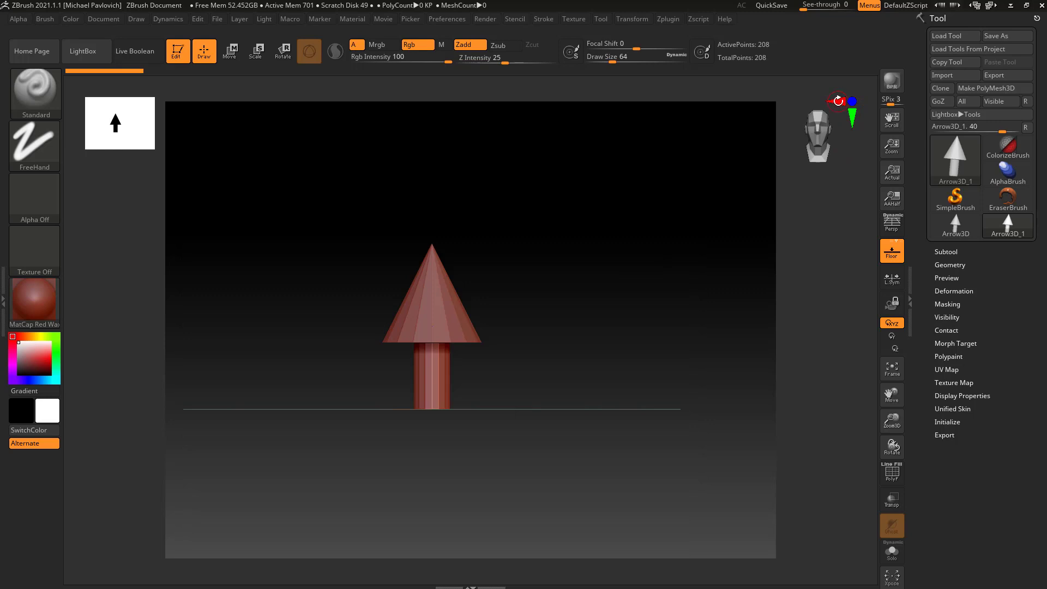
click(838, 101)
click(841, 100)
click(841, 101)
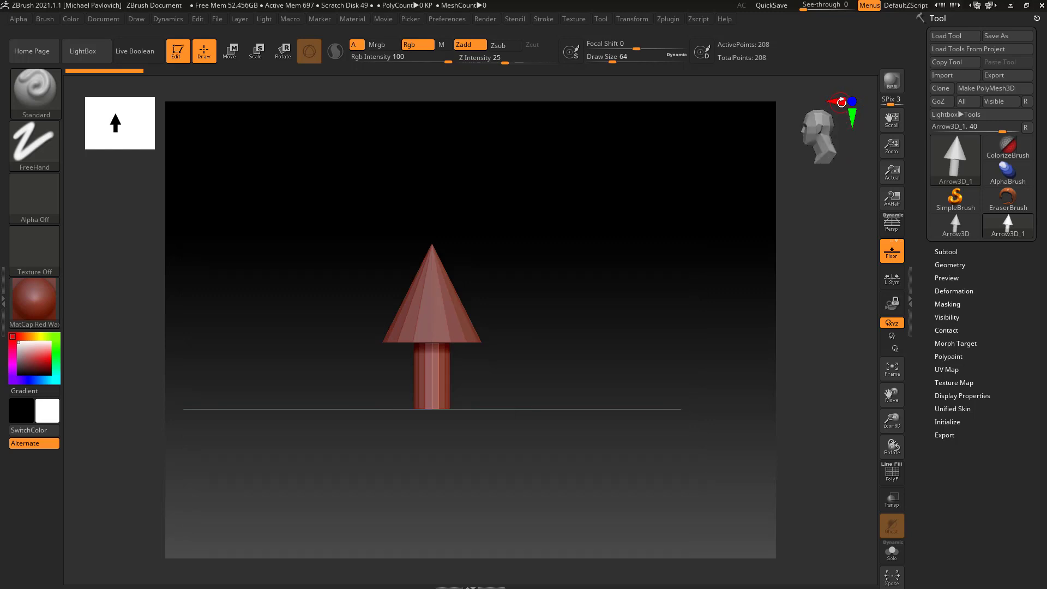
click(842, 101)
click(854, 116)
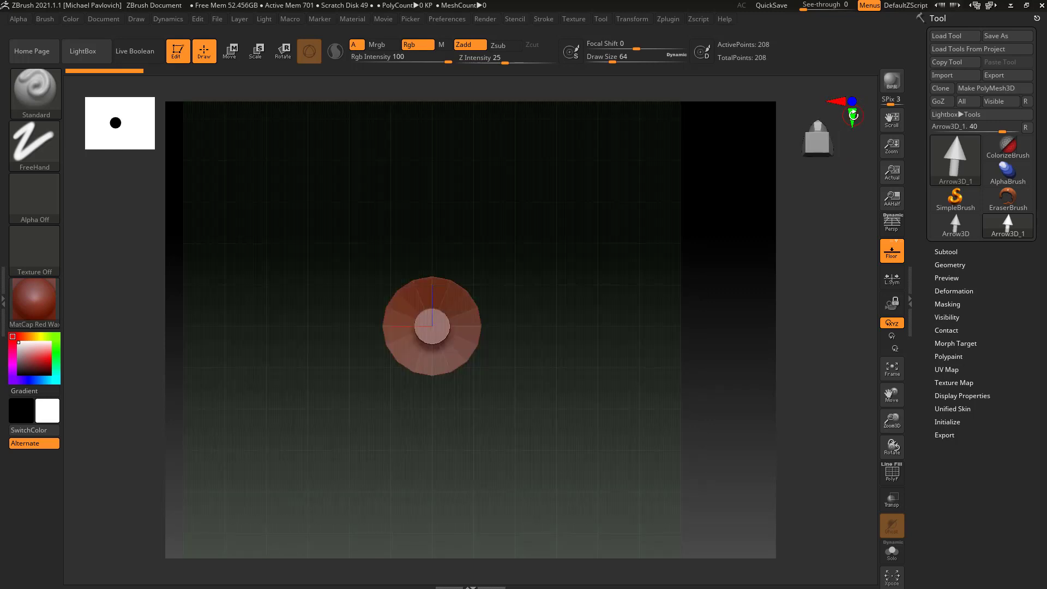
click(854, 100)
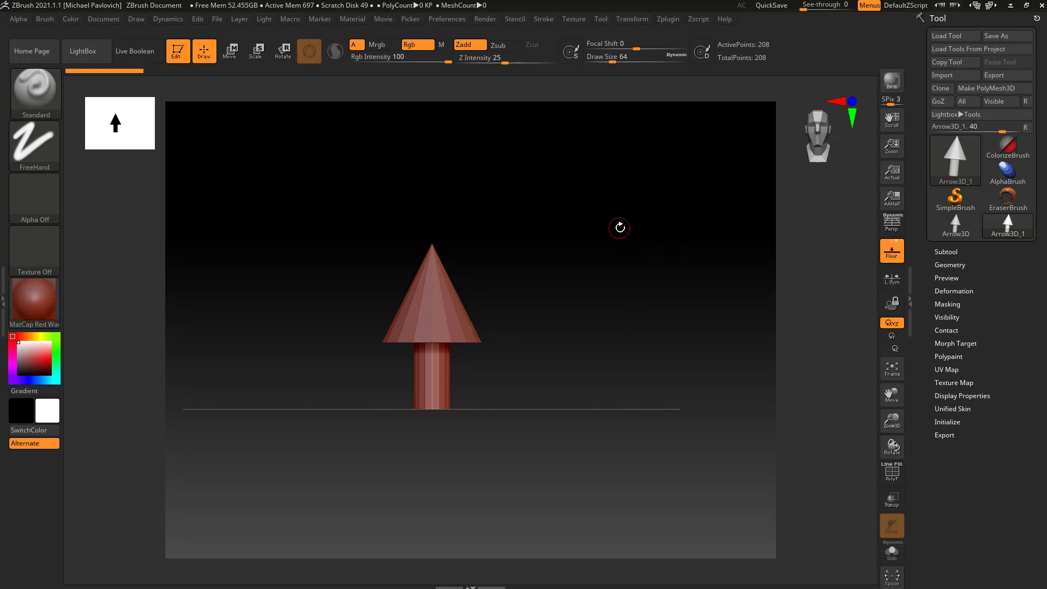
- Enlarge the document thumbnail to size 143 and bring the arrow with its floor grid to the canvas centre in an angled view
drag(619, 227, 657, 257)
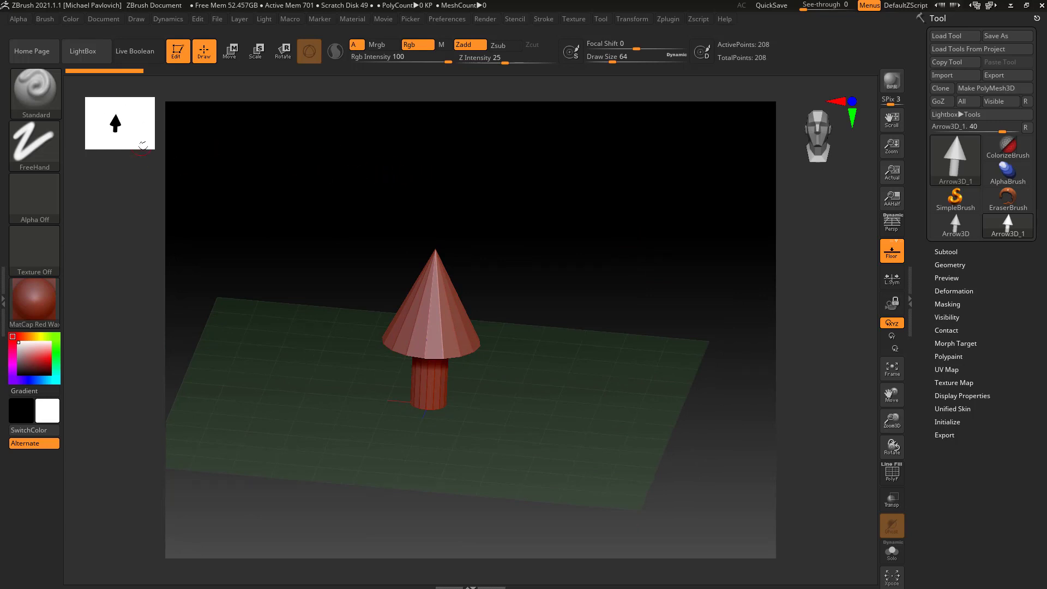
mouse_move(148, 143)
mouse_down()
mouse_move(216, 197)
mouse_move(152, 157)
mouse_move(163, 156)
mouse_up()
drag(596, 218, 611, 238)
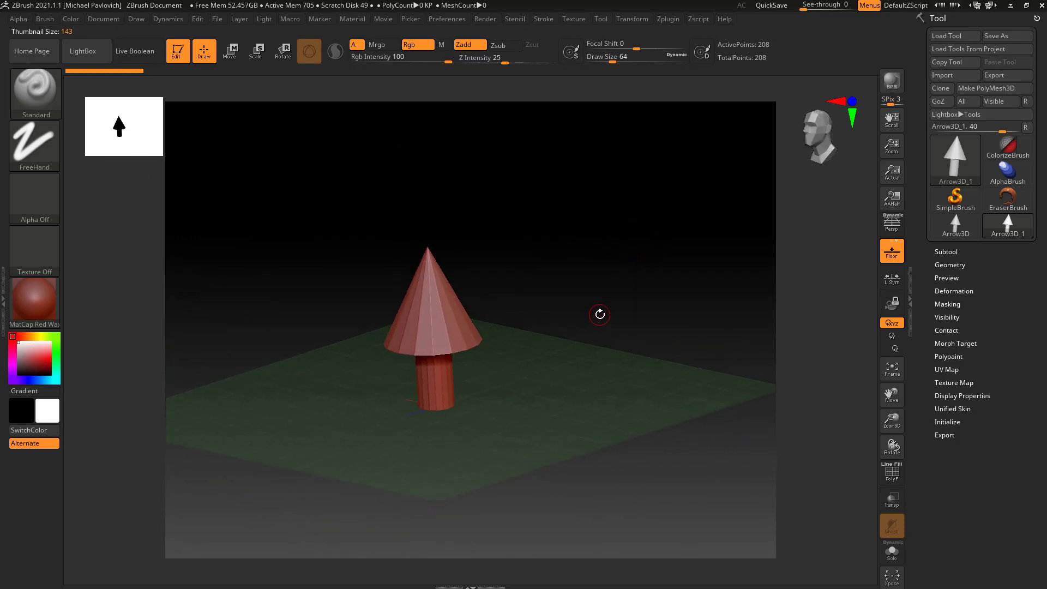
drag(587, 283, 307, 289)
drag(572, 236, 619, 244)
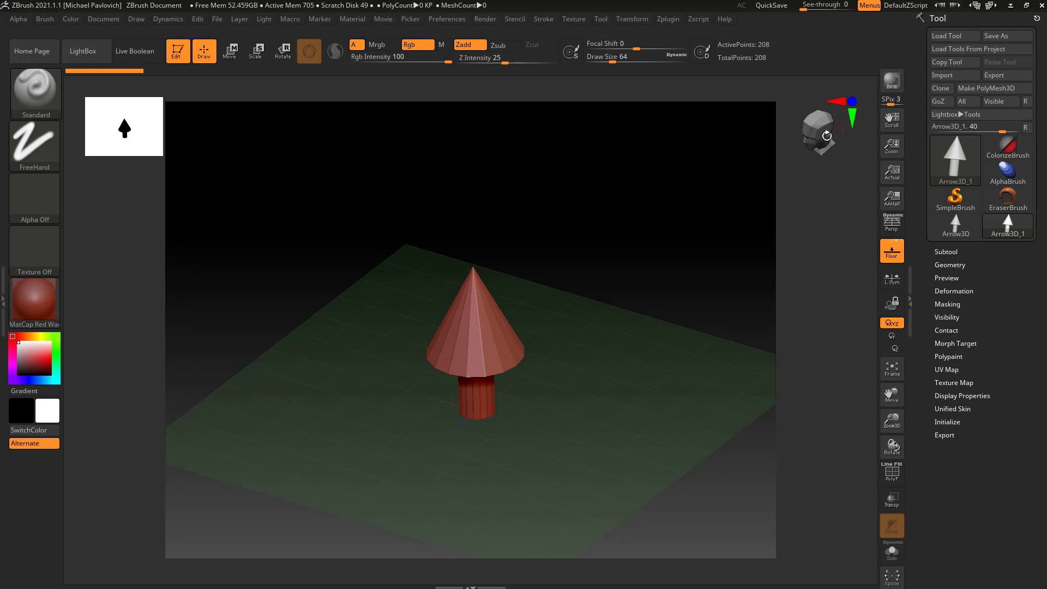
drag(652, 236, 677, 235)
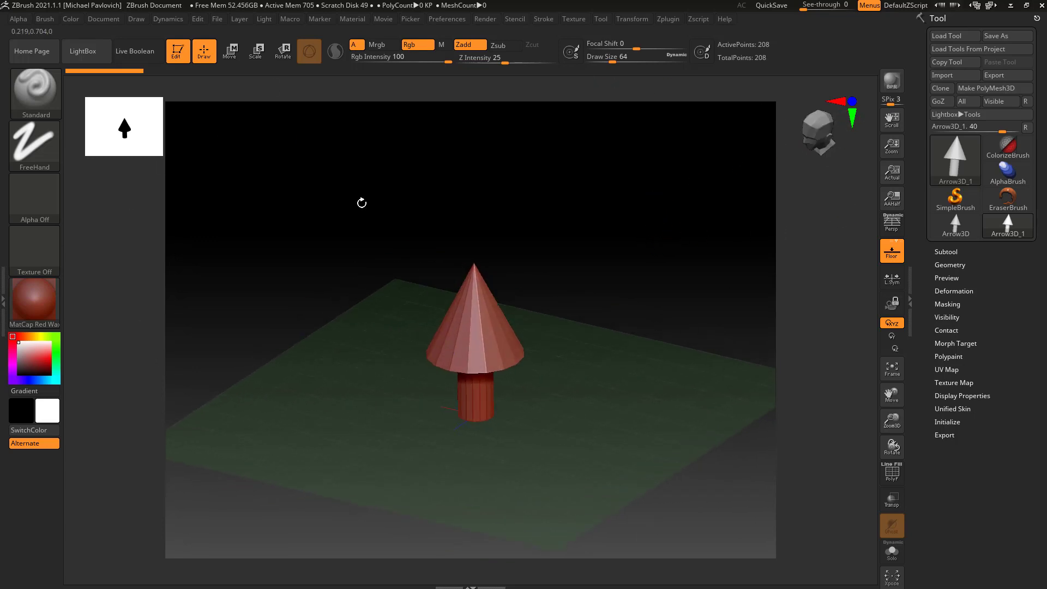